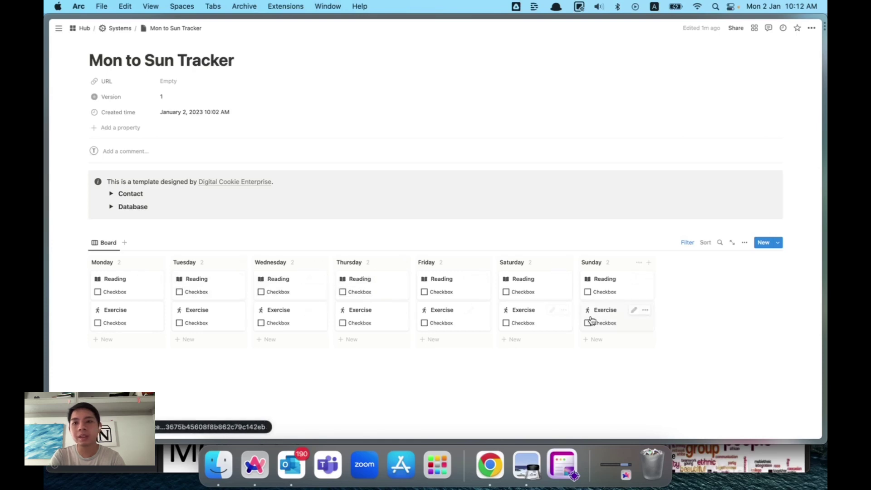
Show the Mon to Sun database's template list from the New button's dropdown.
left_click(779, 243)
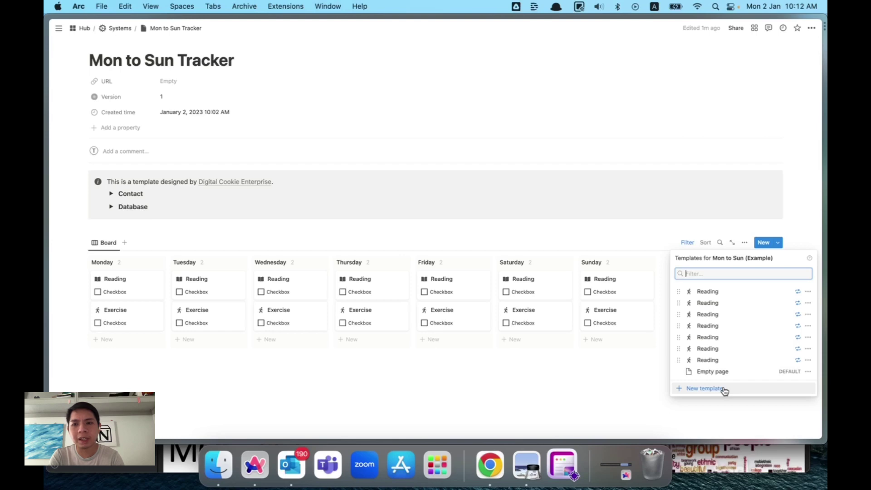
Create a template titled Task 1, trying dates before clearing its Date property.
left_click(704, 388)
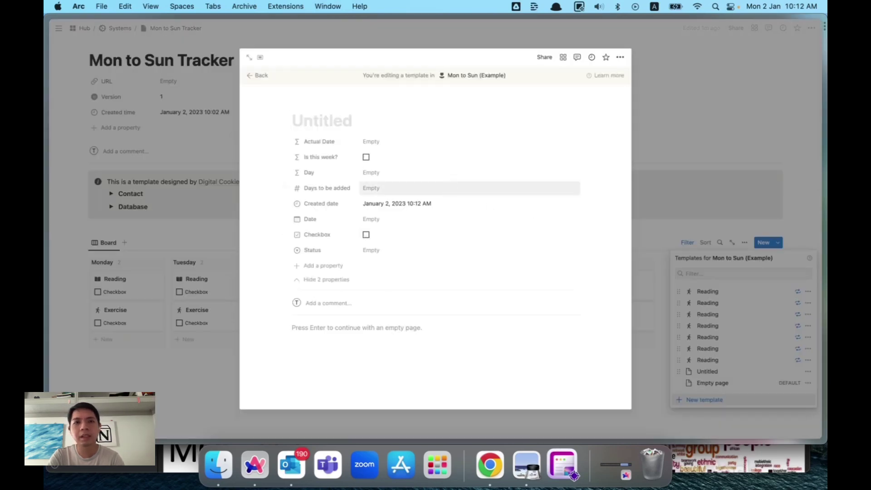
type("Task 1")
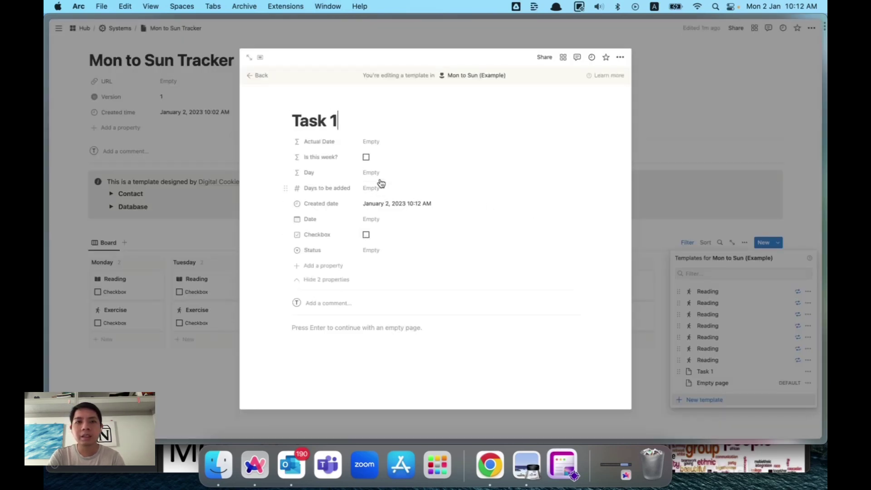
left_click(379, 218)
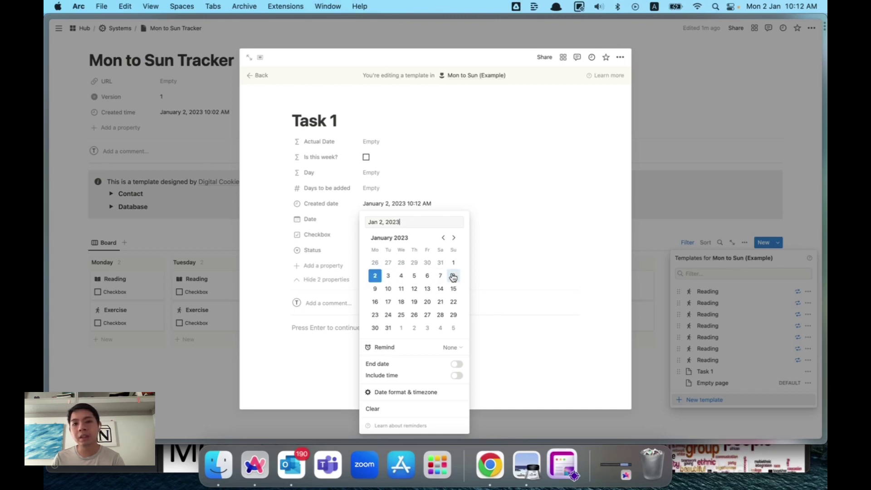
left_click(414, 276)
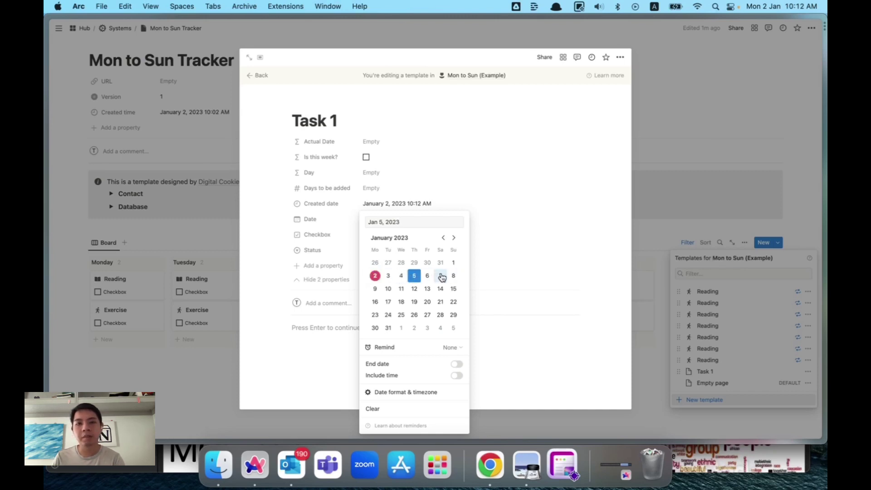
left_click(375, 263)
left_click(332, 269)
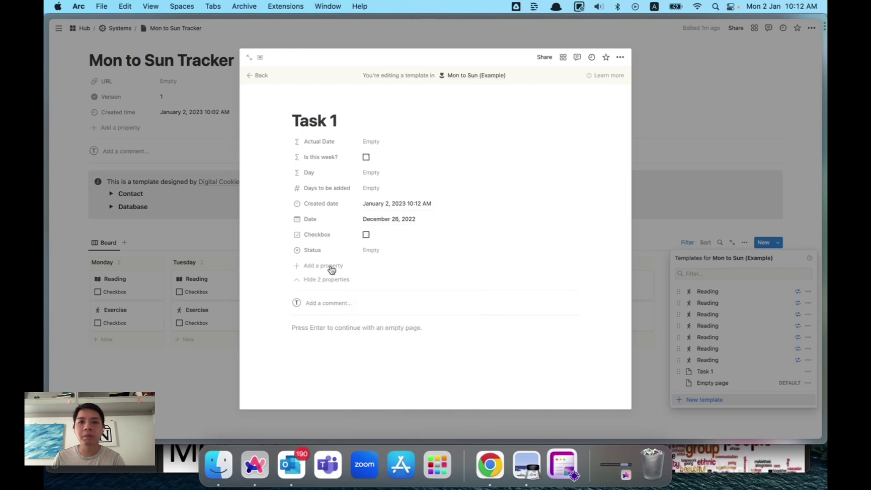
left_click(369, 220)
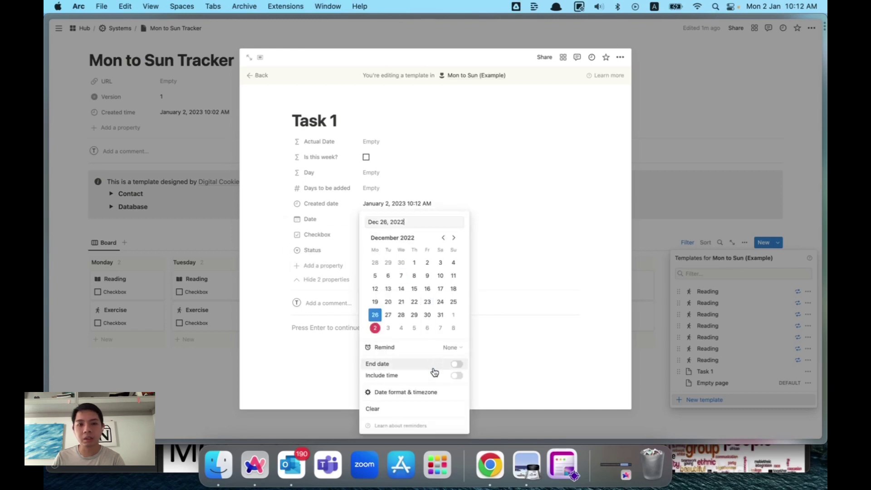
left_click(388, 409)
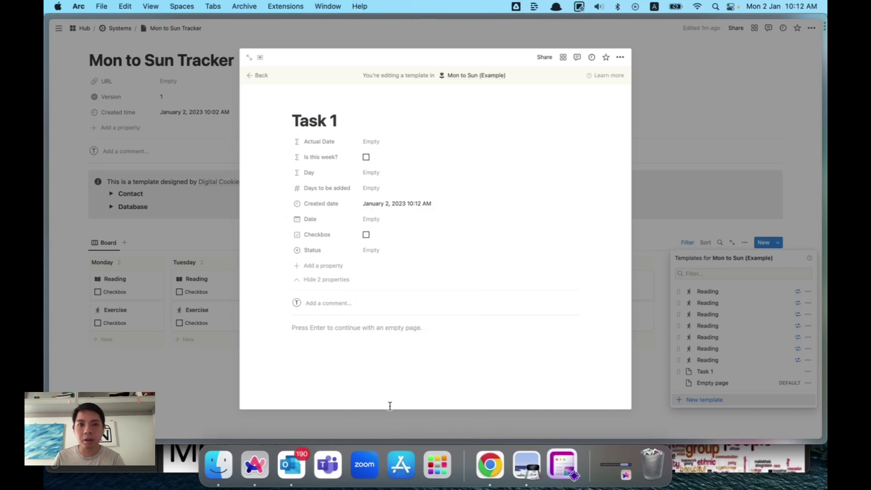
left_click(361, 125)
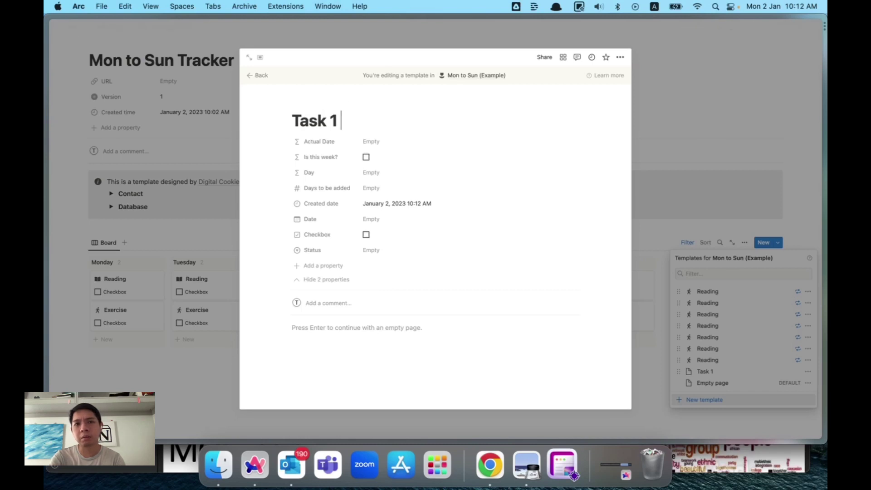
type("@")
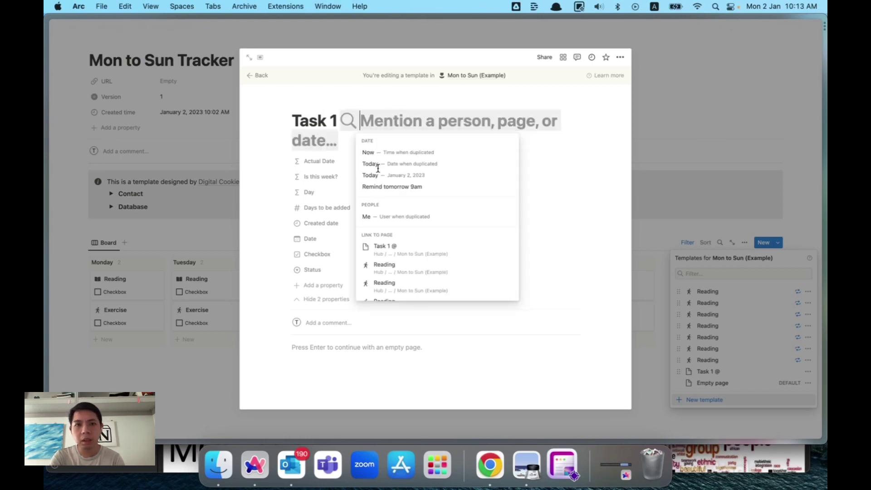
type("today")
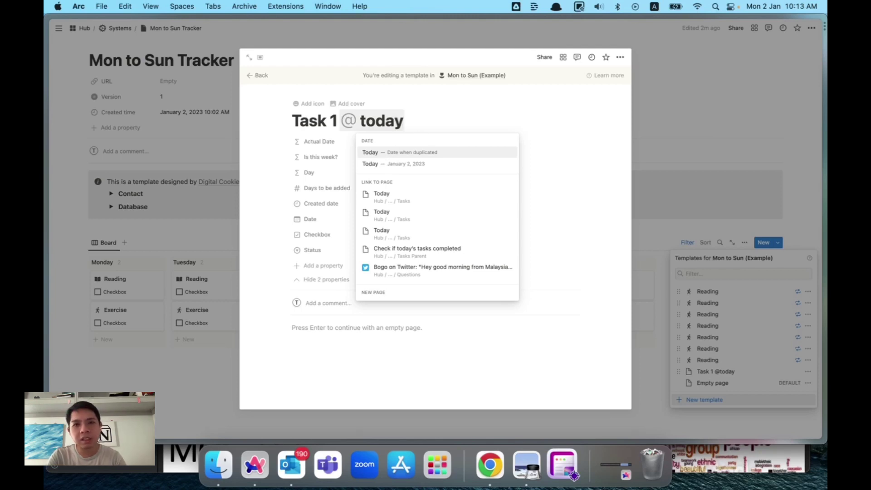
key("BackSpace")
key("BackSpace")
key("BackSpace")
key("BackSpace")
key("BackSpace")
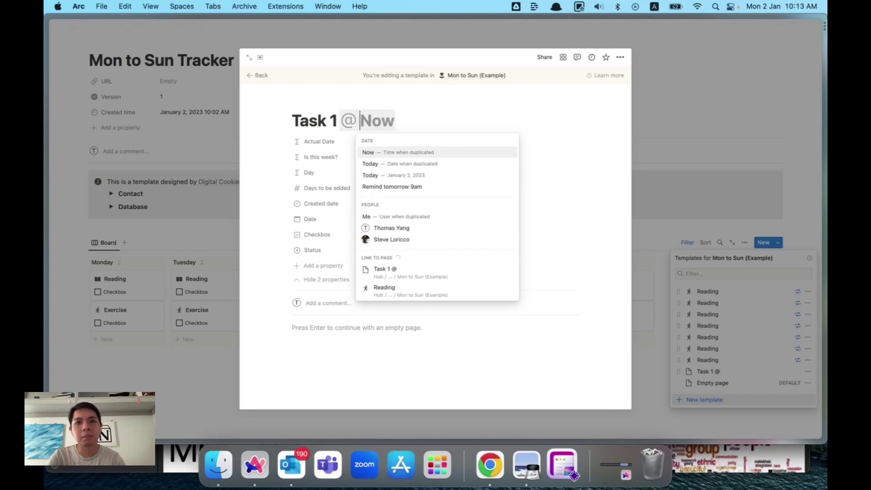
type("tom")
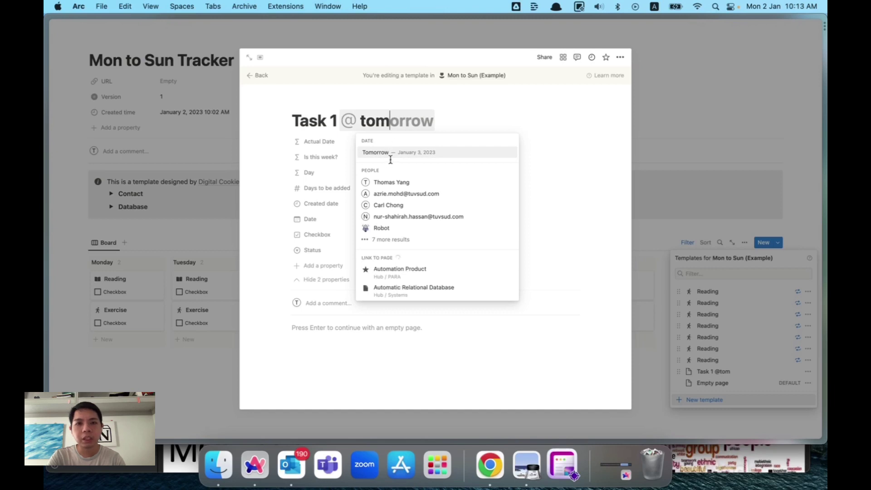
type("orrow")
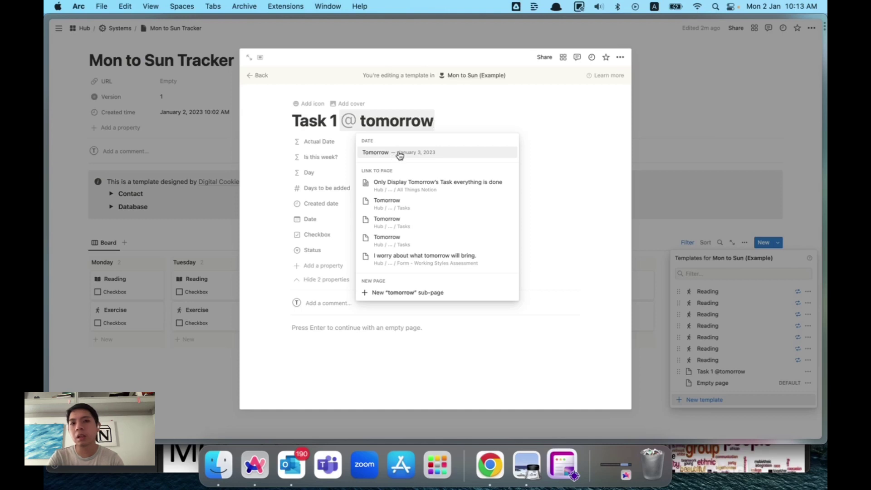
left_click_drag(439, 120, 340, 122)
key("BackSpace")
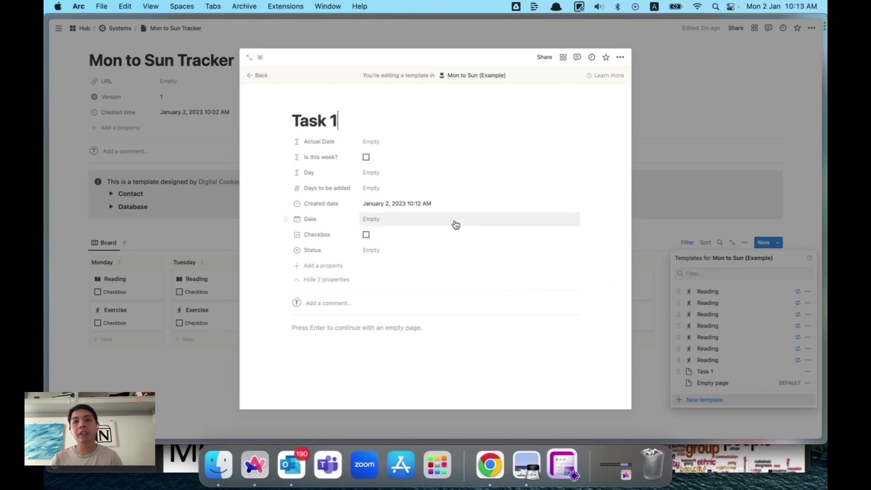
left_click(646, 214)
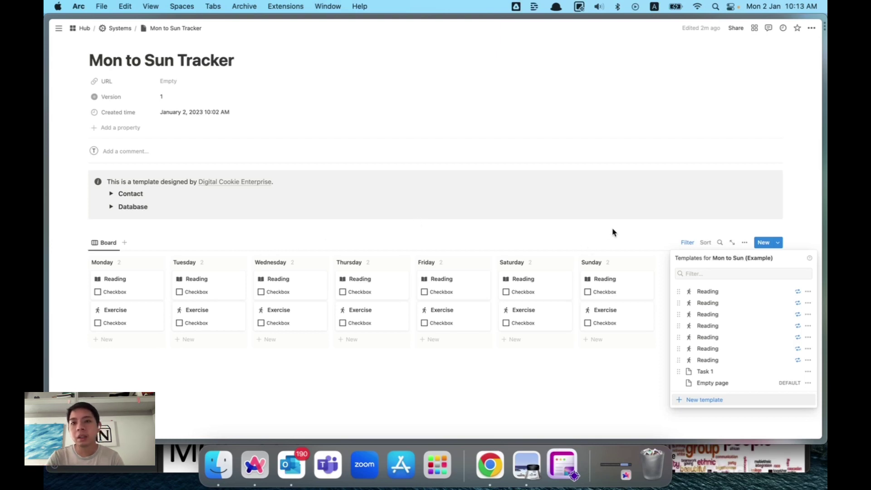
Open Monday Reading in side peek and move Date, Days to be added, Created date to the top.
left_click(656, 234)
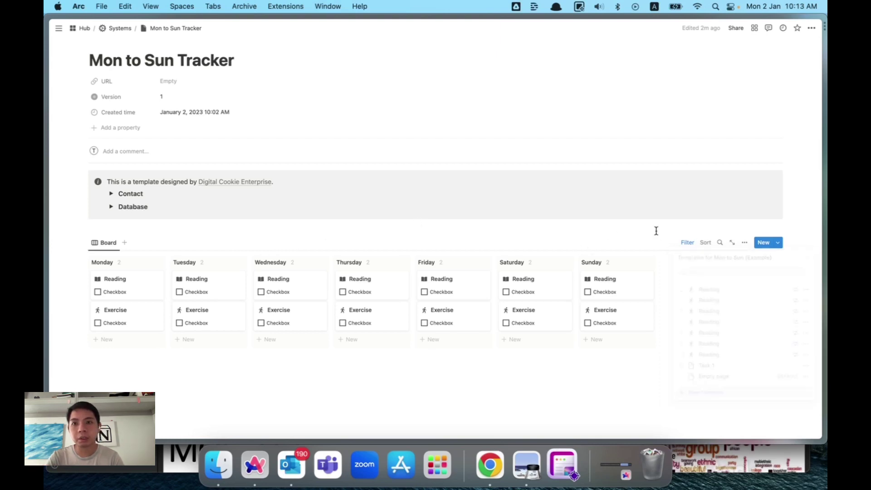
left_click(132, 291)
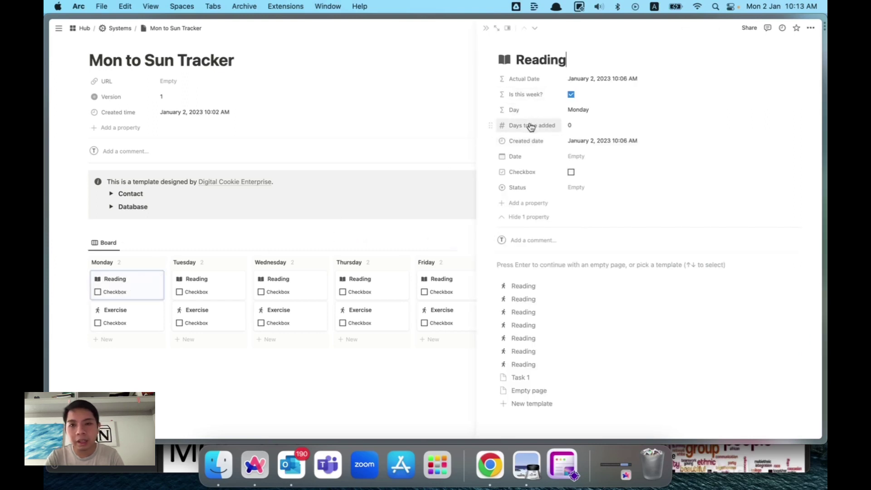
left_click_drag(525, 160, 521, 80)
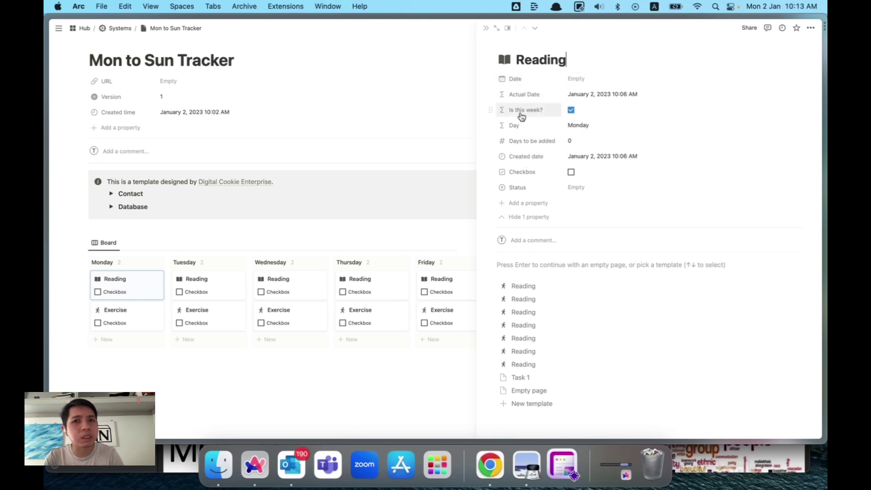
left_click_drag(517, 141, 515, 95)
left_click_drag(515, 156, 510, 93)
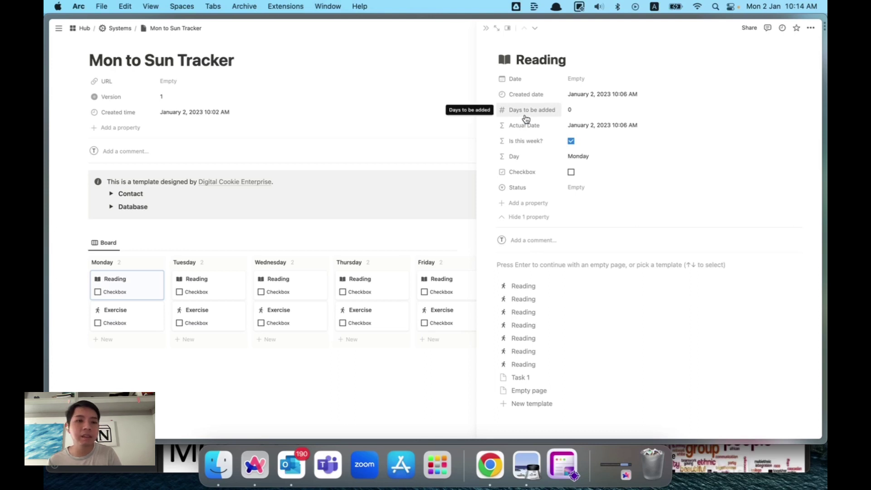
Start retyping the Actual Date formula with dateAdd, then discard the edit.
left_click(573, 129)
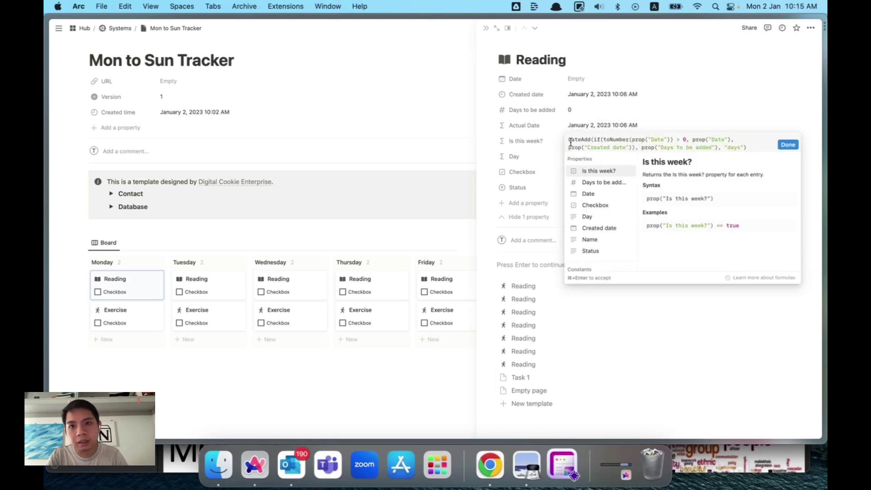
double_click(579, 140)
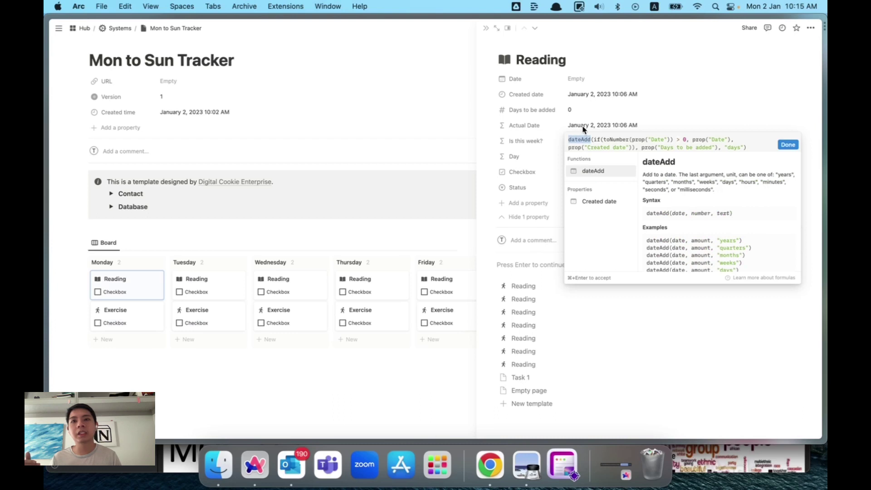
key("super+a")
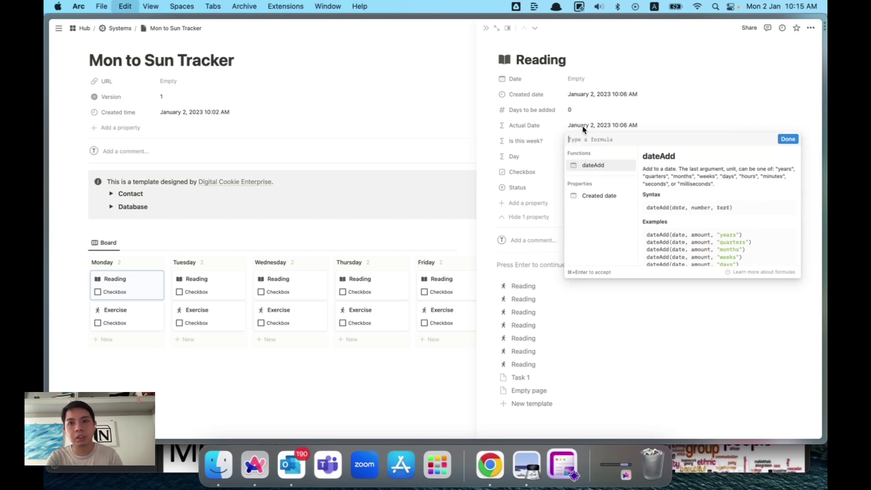
key("BackSpace")
type("dateAdd")
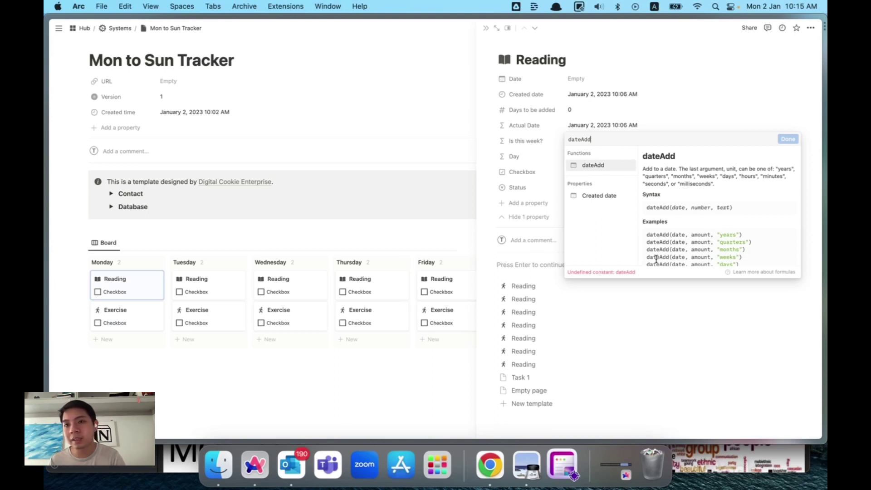
key("Escape")
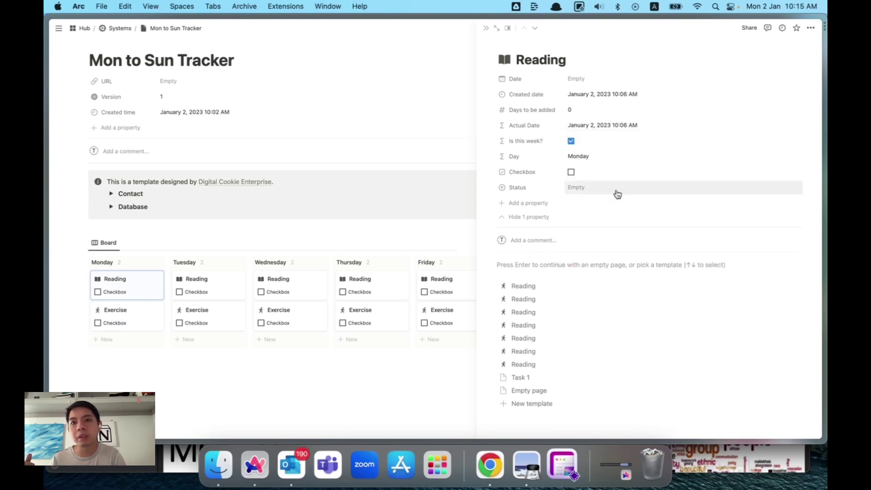
Review the Actual Date formula's toNumber, Date and Days to be added parts, then confirm it.
left_click(594, 131)
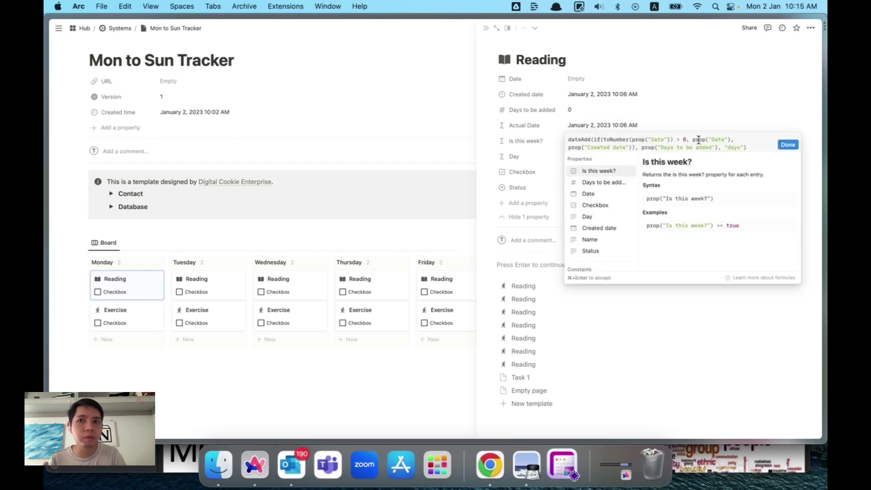
left_click_drag(692, 139, 725, 139)
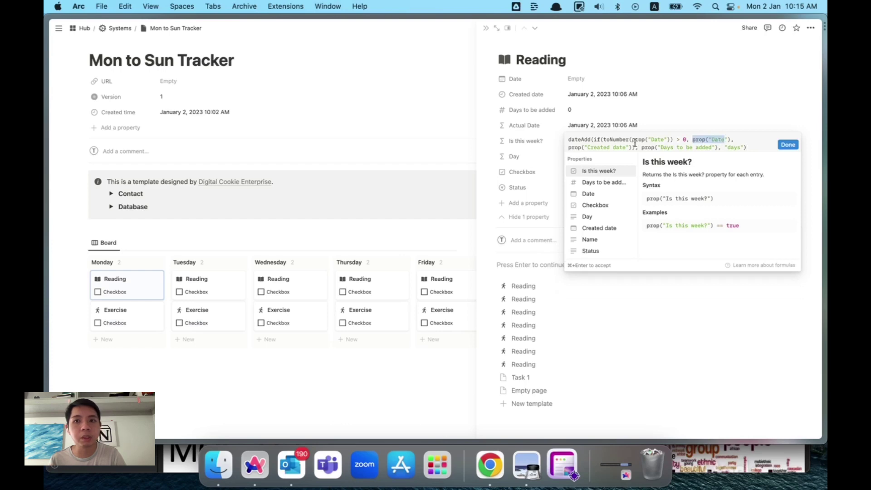
left_click(608, 145)
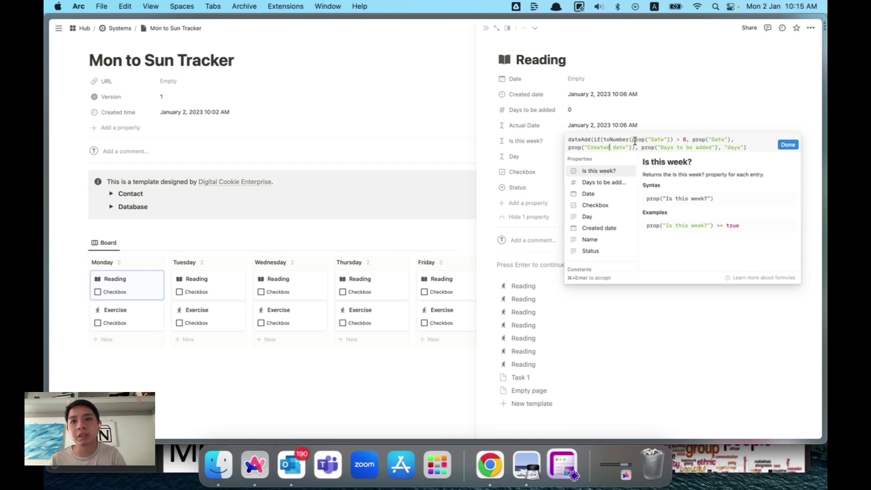
left_click_drag(604, 139, 666, 139)
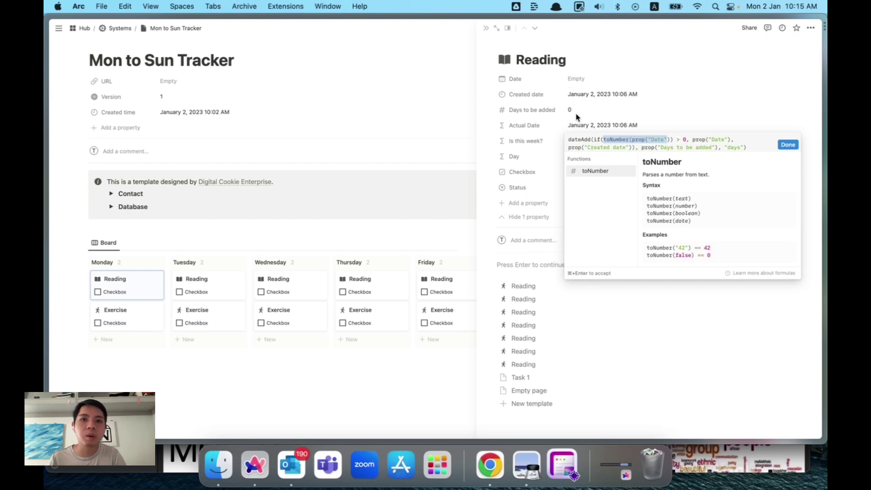
left_click(637, 147)
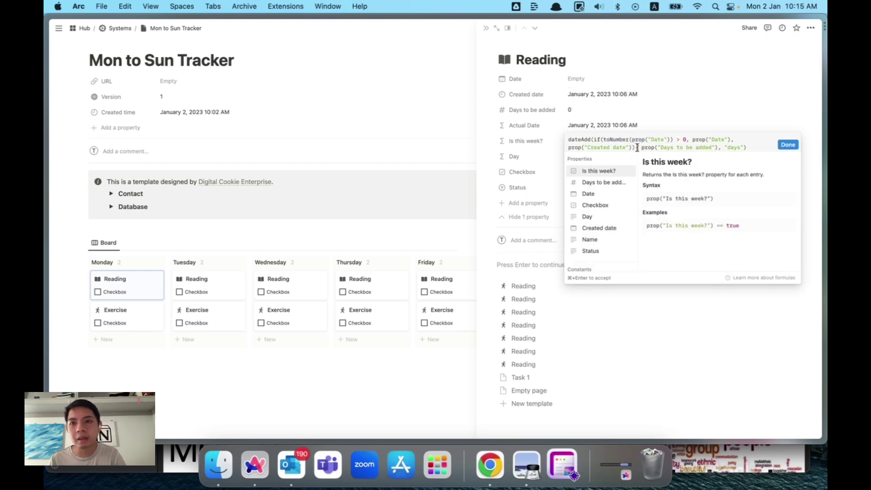
left_click_drag(638, 148, 716, 148)
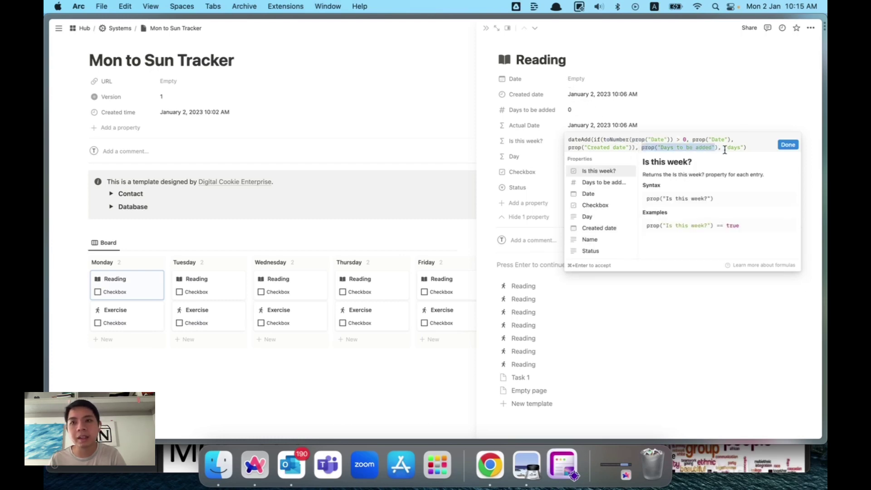
left_click(724, 149)
left_click(788, 145)
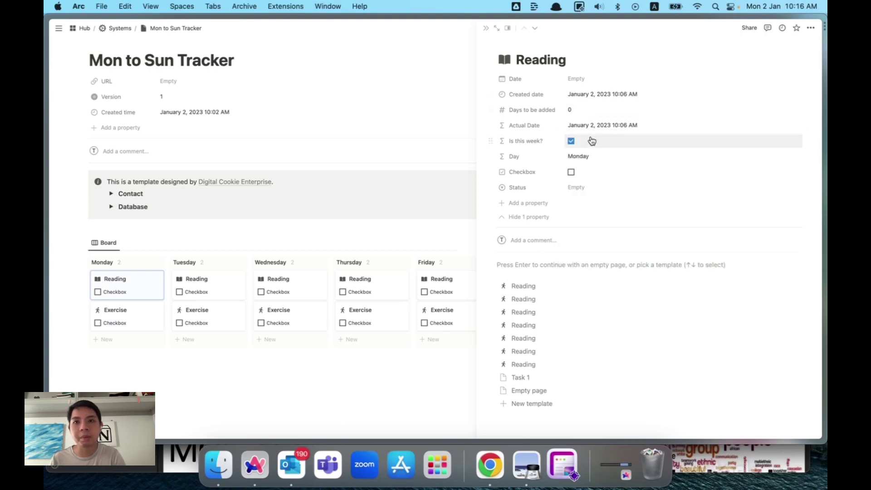
left_click(583, 110)
key("BackSpace")
type("1")
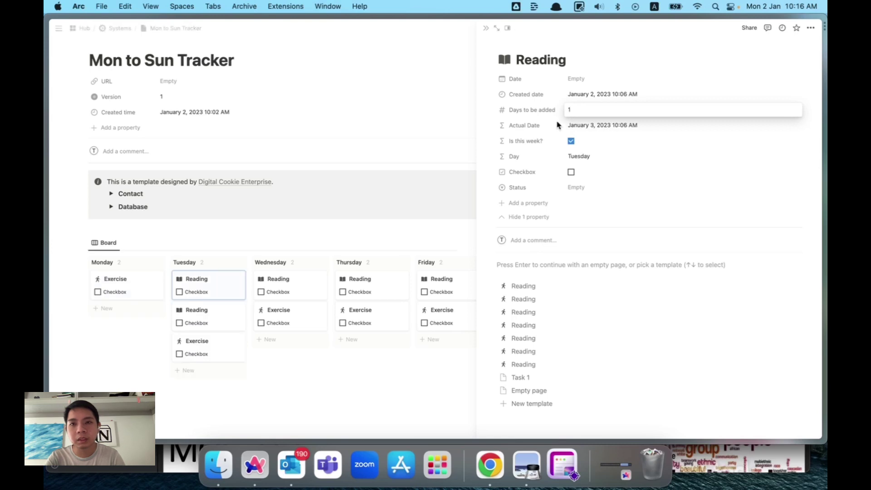
key("Return")
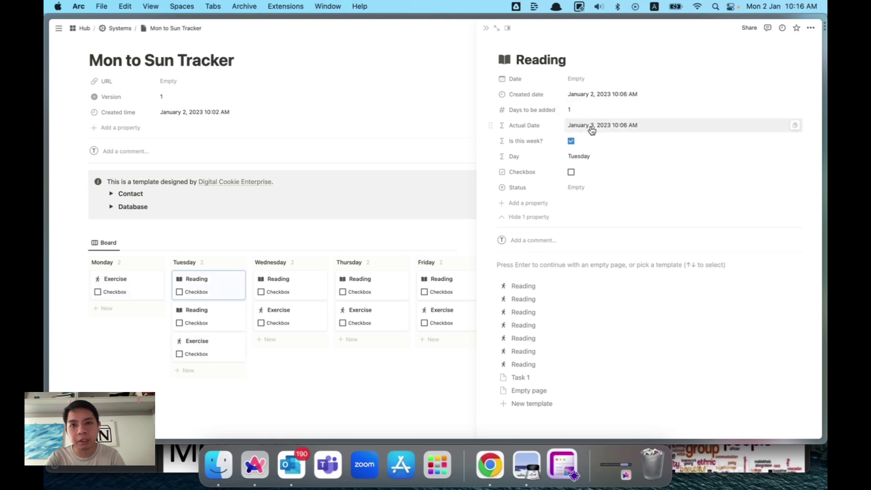
left_click(571, 110)
key("BackSpace")
type("2")
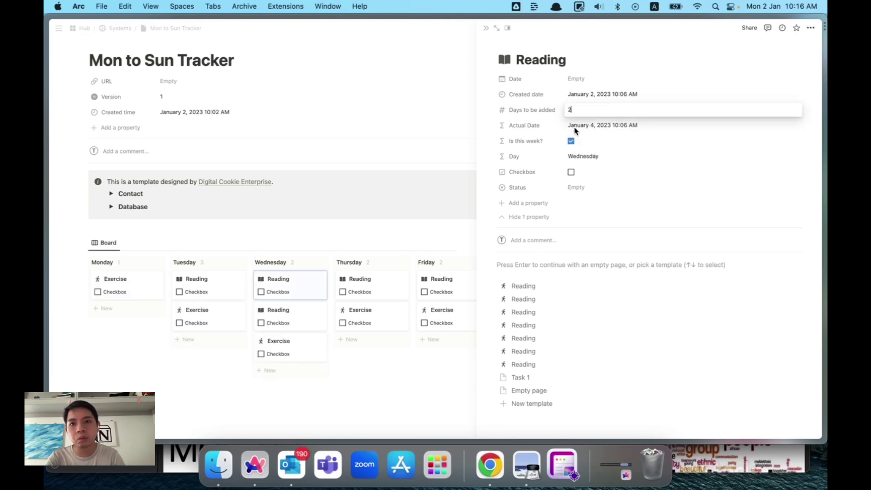
key("Return")
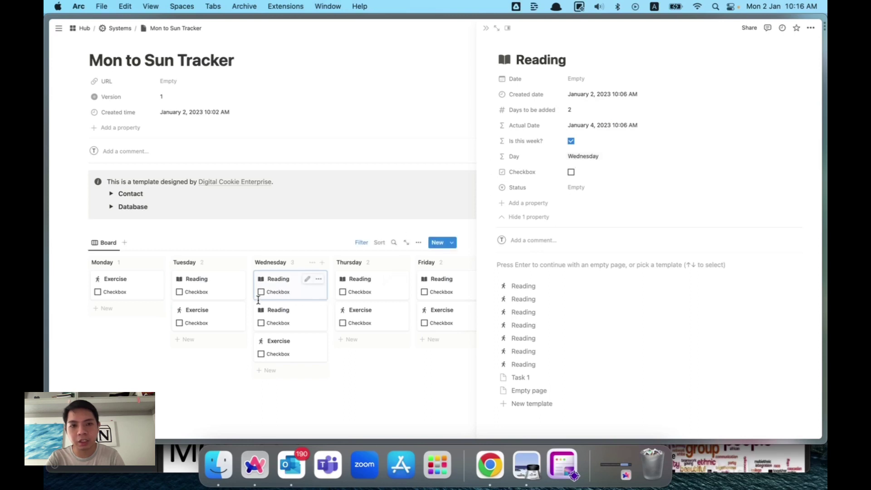
left_click(606, 108)
key("BackSpace")
type("0")
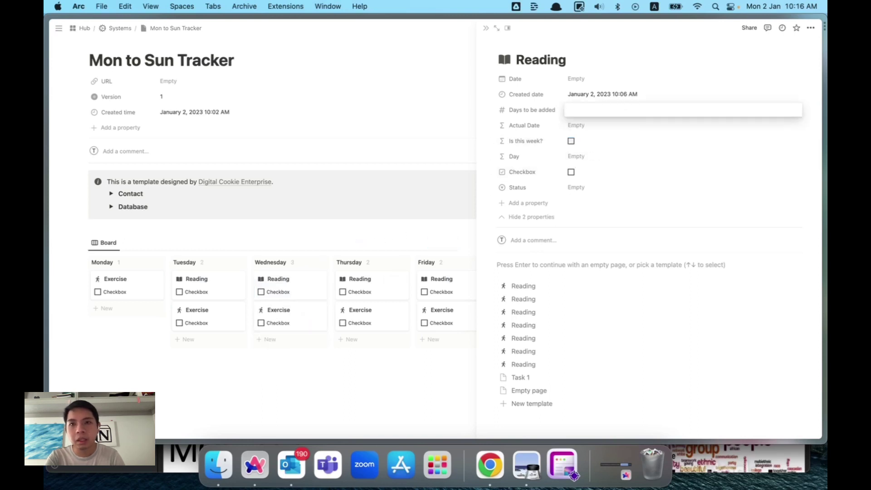
key("Return")
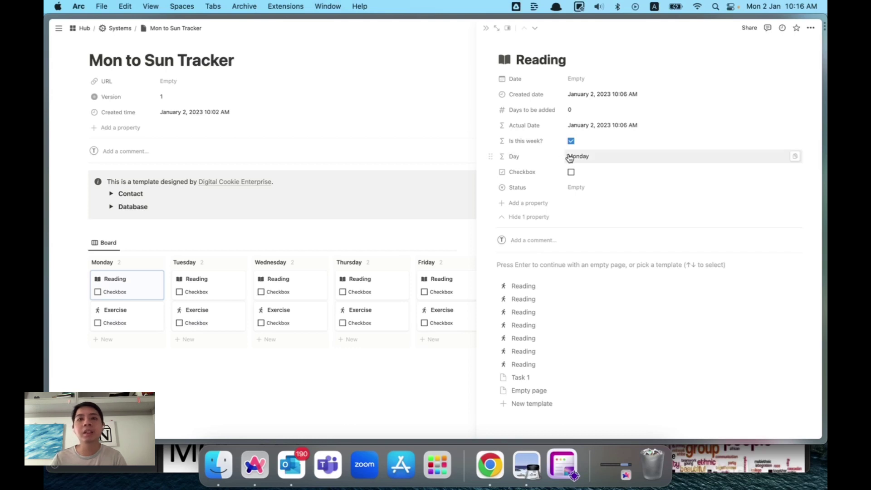
Close the side peek and delete the Task 1 template from the template list.
left_click(484, 29)
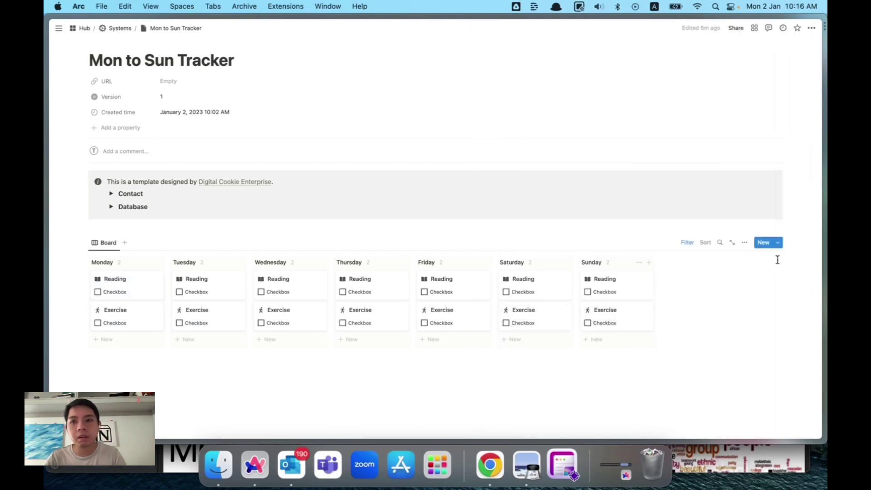
left_click(778, 243)
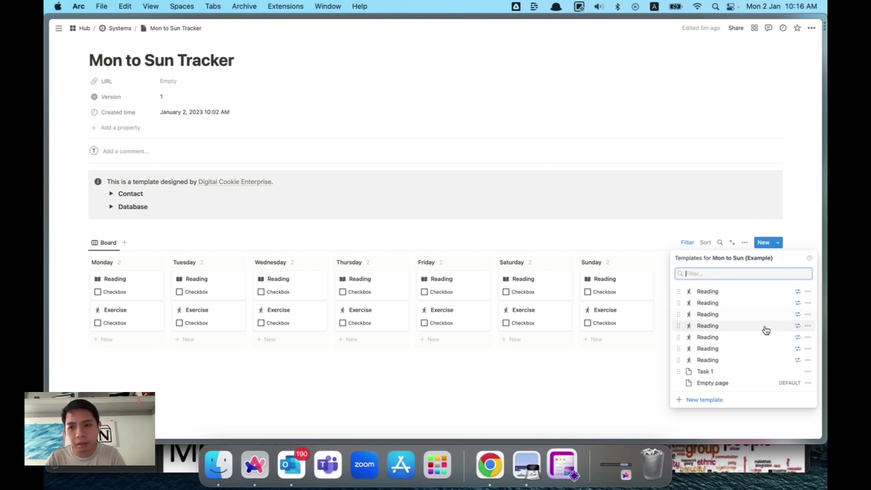
left_click(807, 371)
left_click(765, 394)
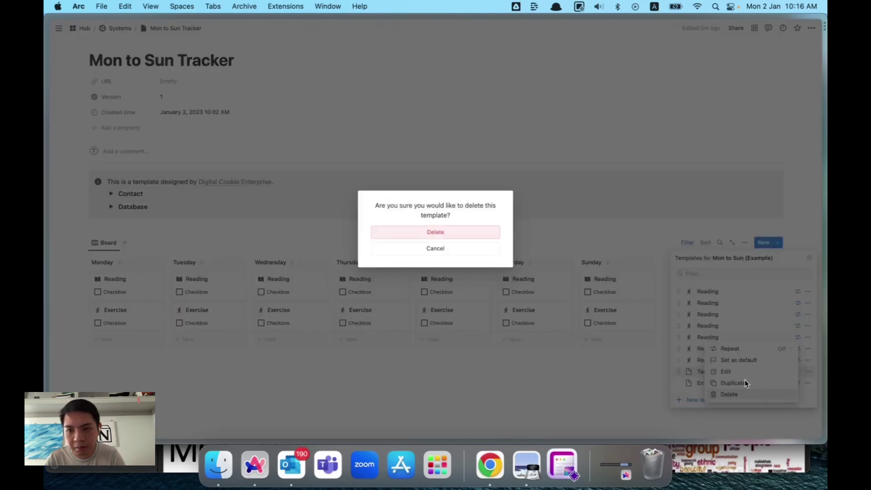
left_click(459, 238)
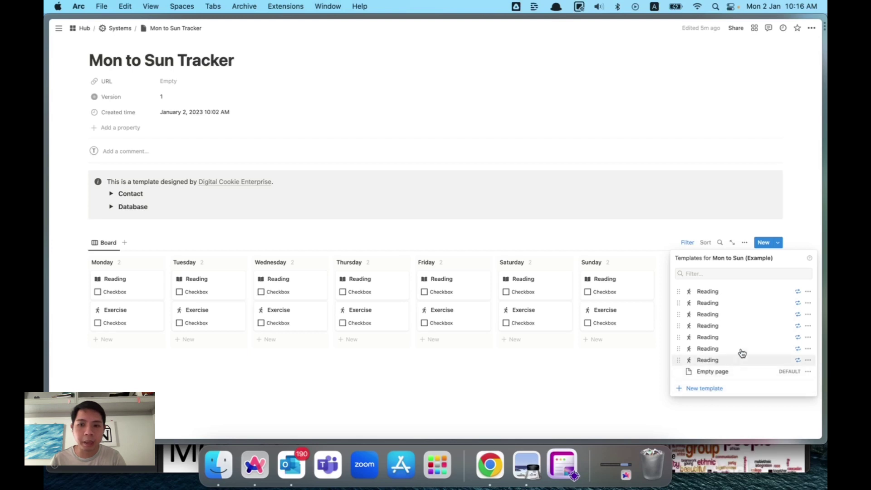
Inspect the first and second Reading templates in the editor, closing each afterward.
left_click(808, 292)
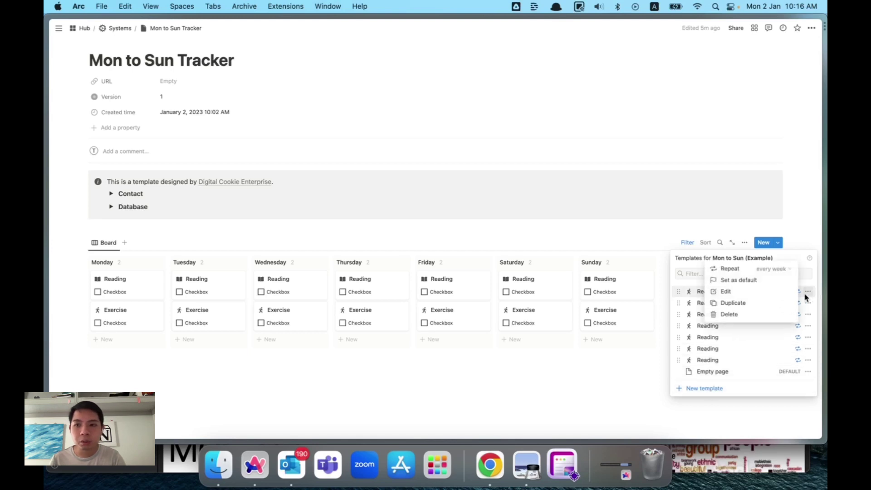
left_click(775, 295)
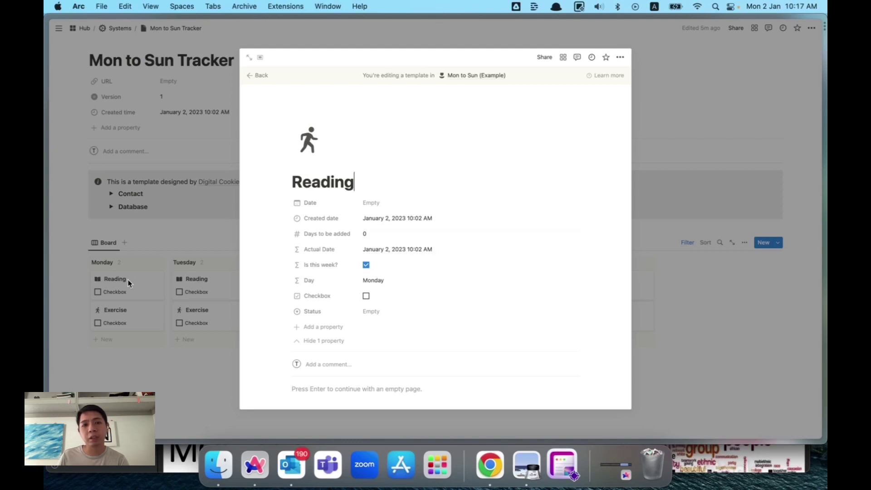
left_click(777, 248)
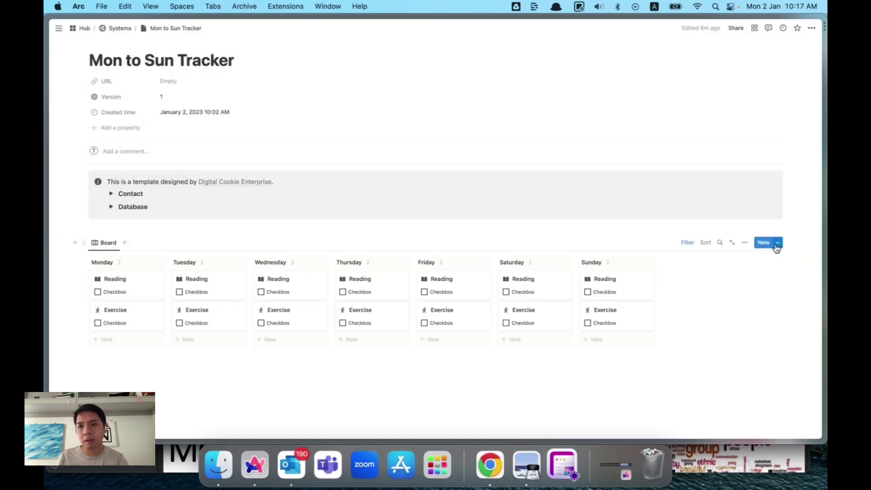
left_click(777, 245)
left_click(808, 303)
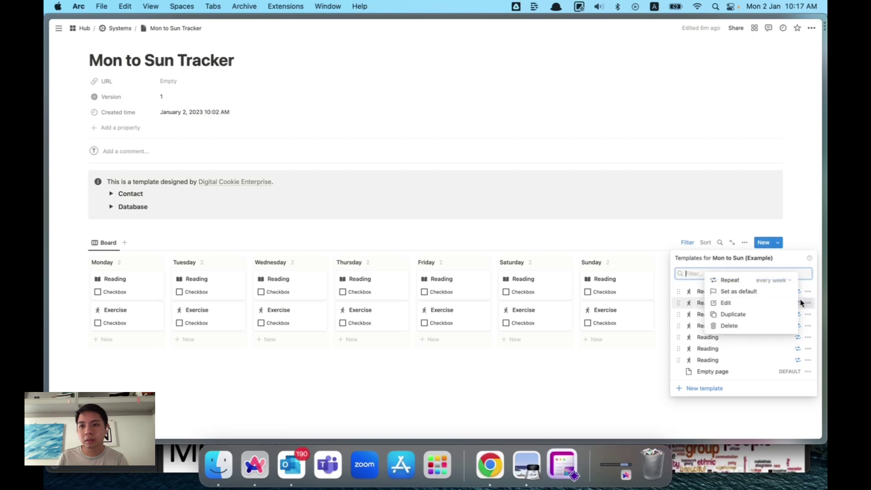
left_click(753, 306)
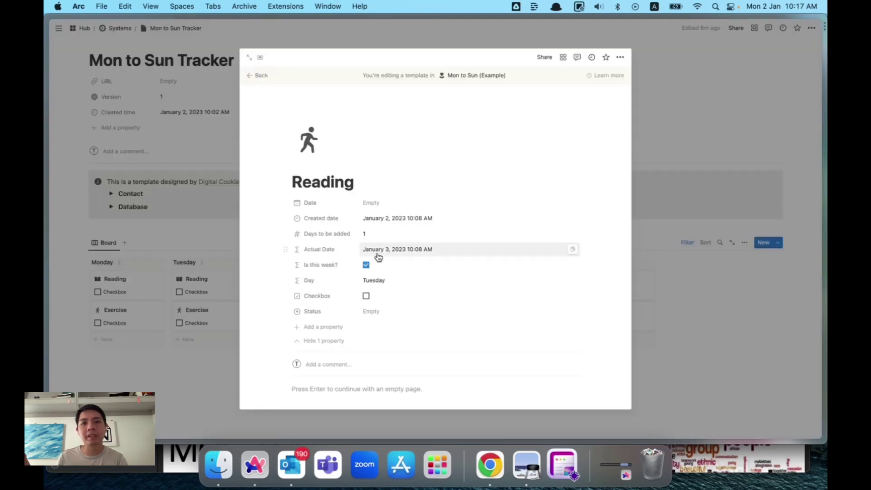
left_click(659, 252)
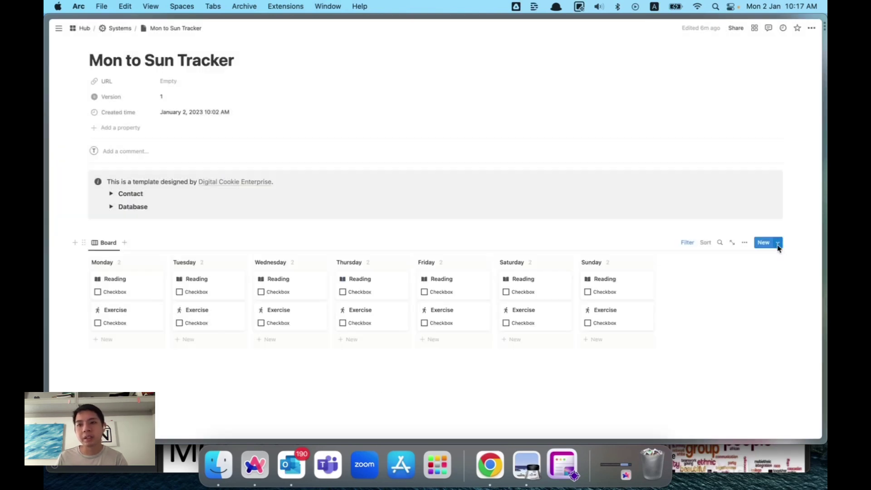
left_click(777, 245)
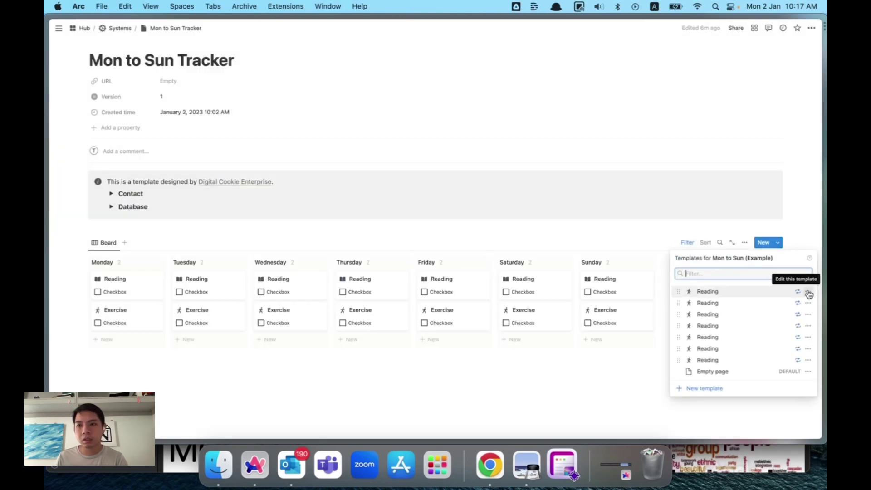
left_click(809, 294)
left_click(767, 270)
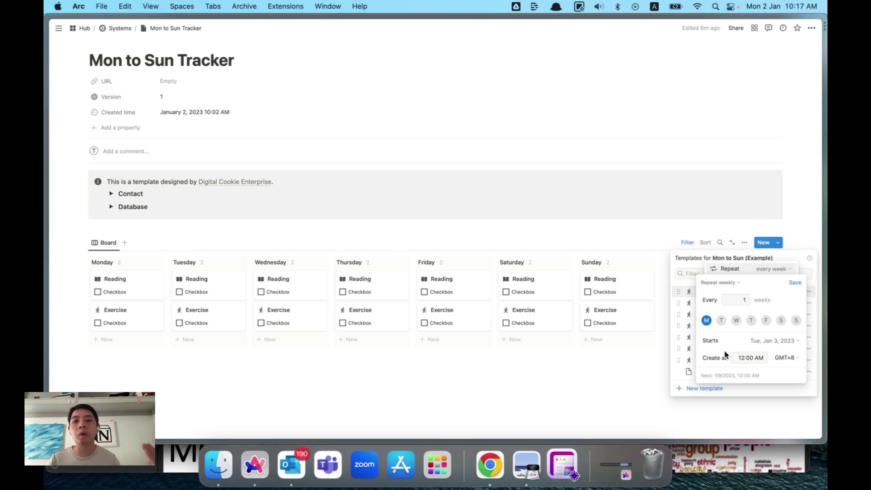
key("Escape")
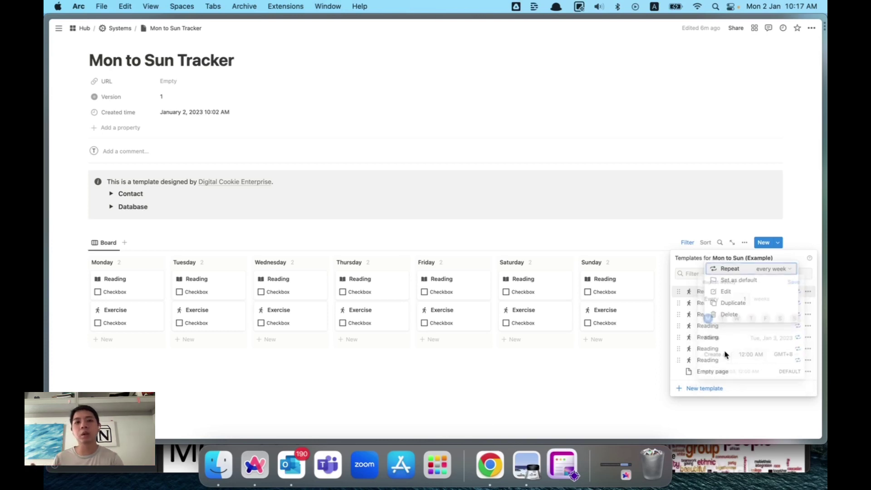
key("Escape")
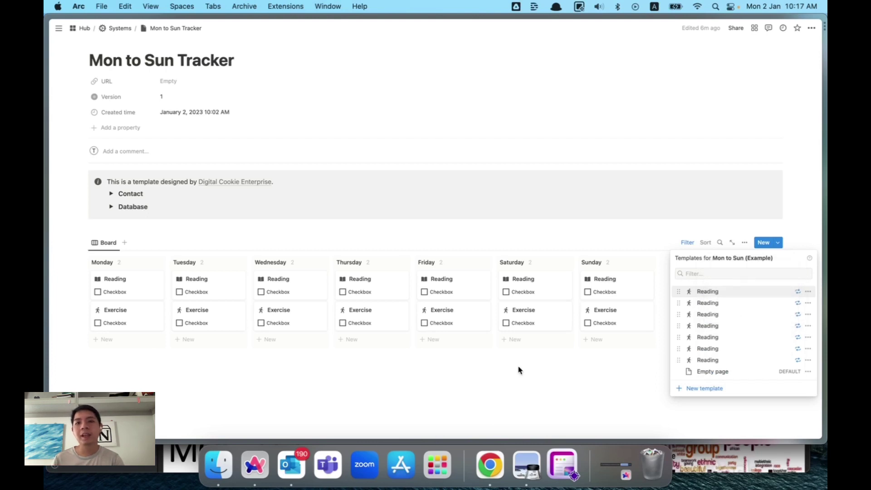
key("Escape")
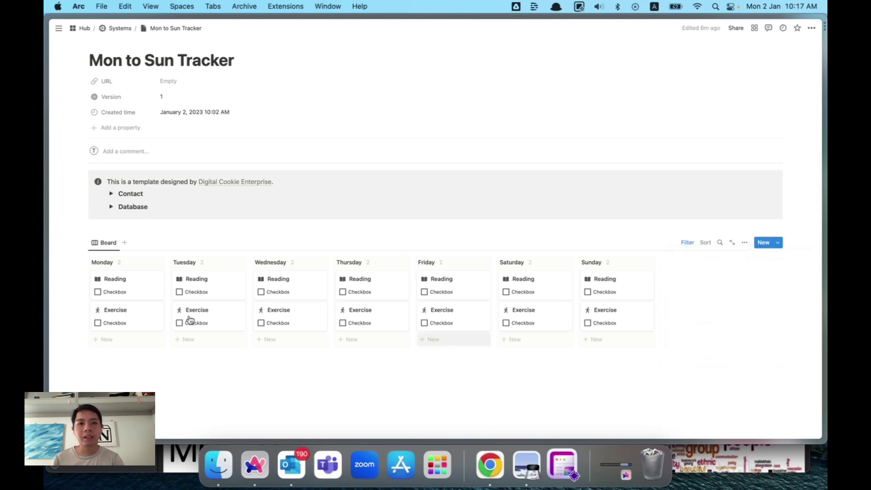
Check off Monday's and Tuesday's Reading and Exercise, then filter the board to Is this week?: Checked.
left_click(98, 323)
left_click(98, 292)
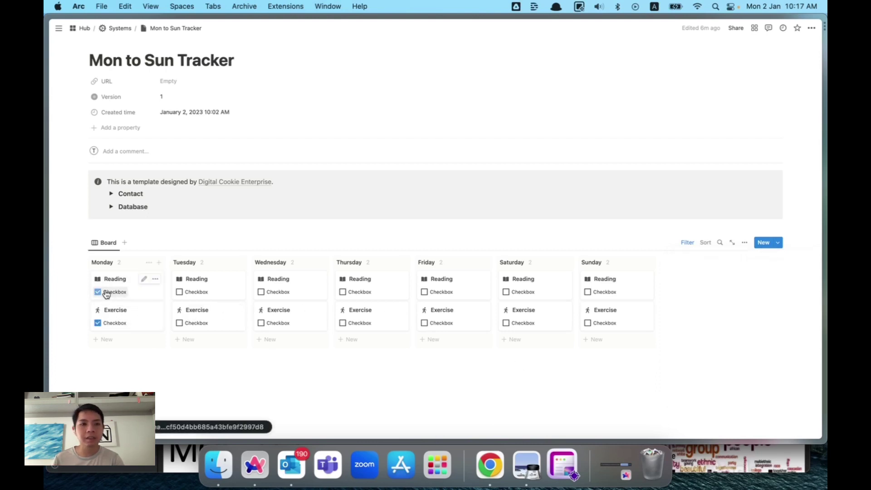
left_click(179, 322)
left_click(179, 292)
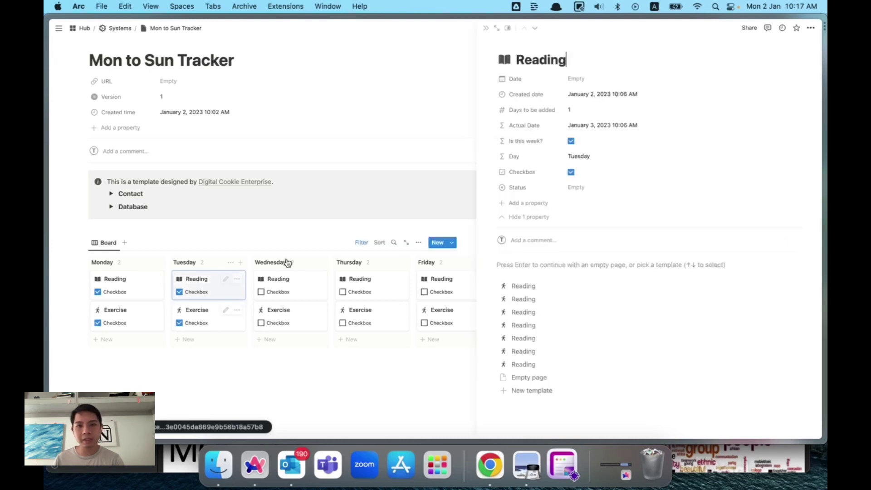
left_click(485, 28)
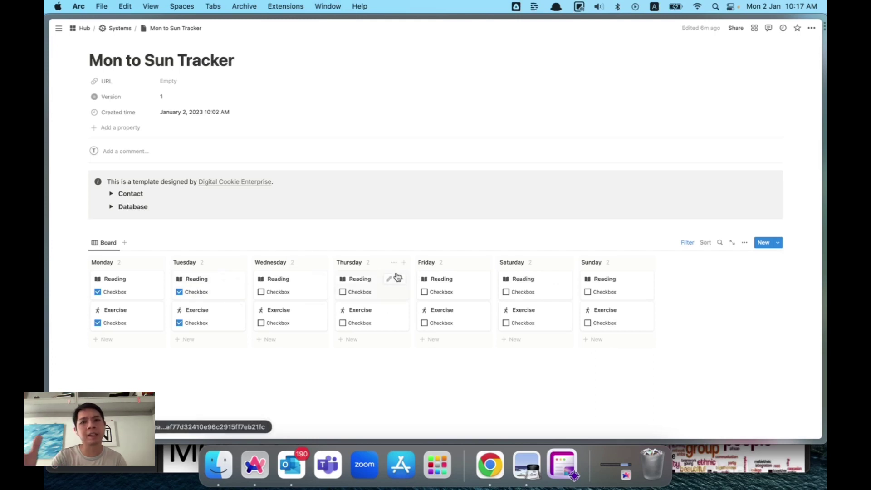
left_click(684, 244)
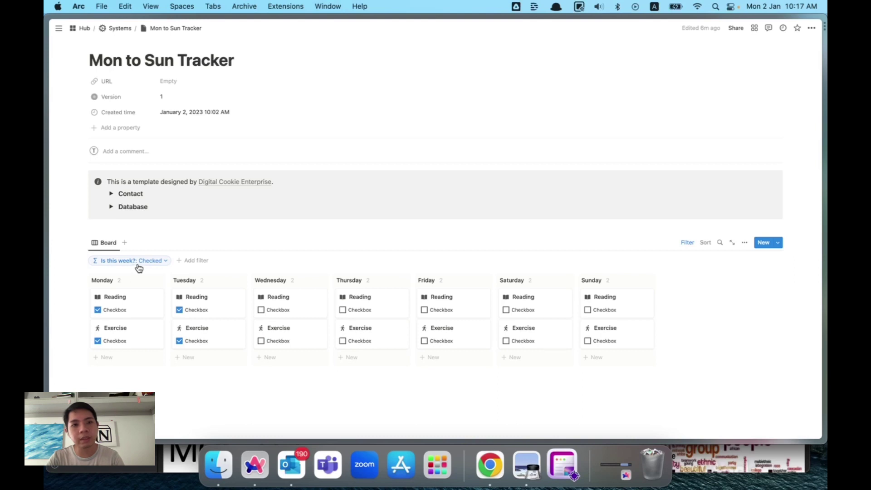
In Tuesday's Reading, replace the Is this week? formula with formatDate(prop("Actual Date"), "ww").
left_click(205, 302)
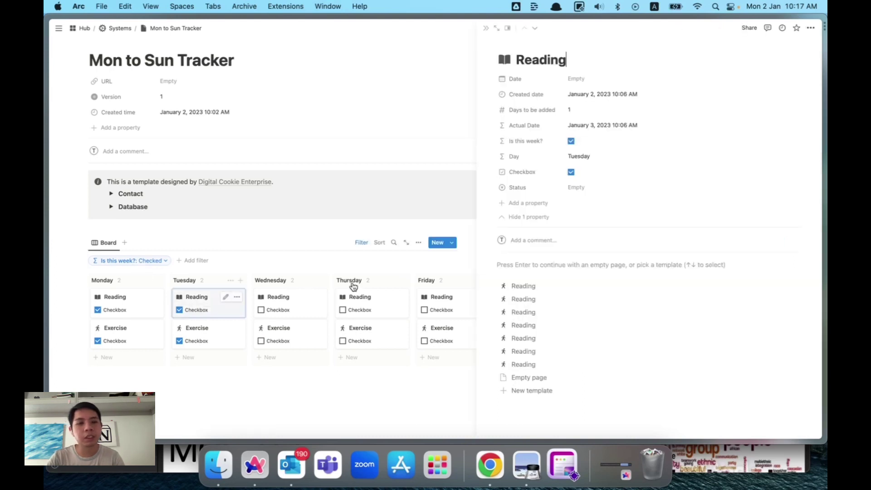
left_click(570, 144)
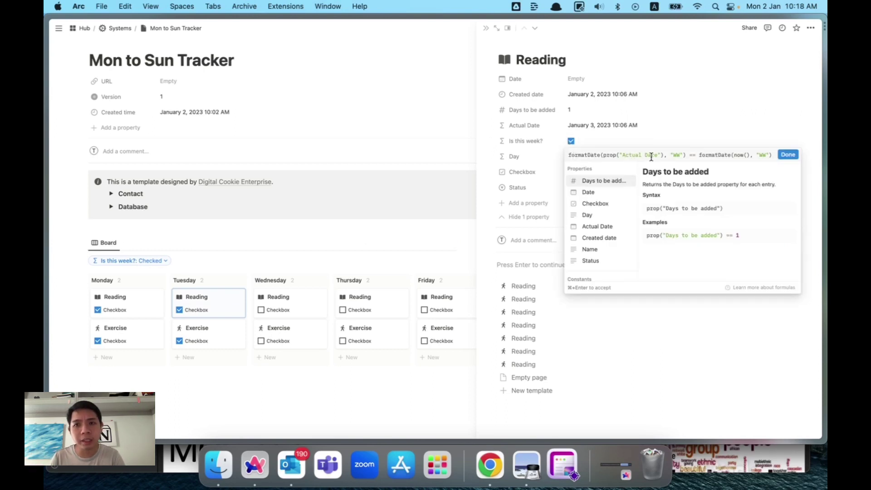
key("super+a")
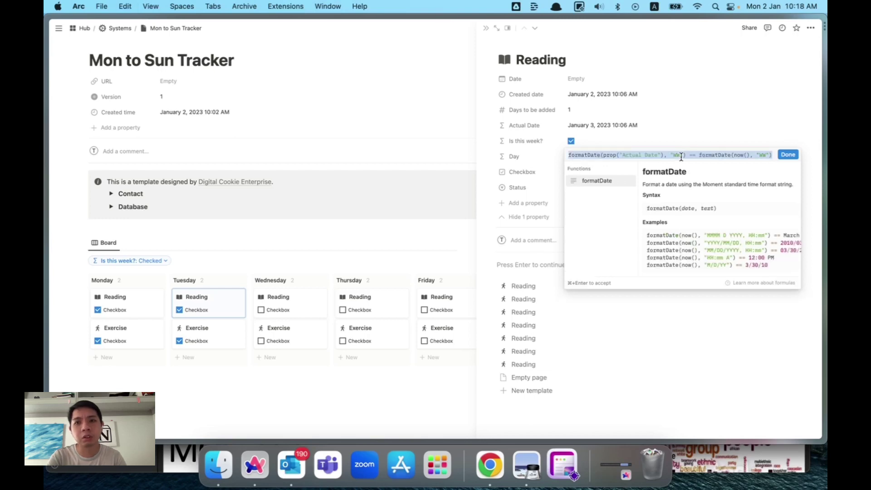
type("for")
key("BackSpace")
type("fo")
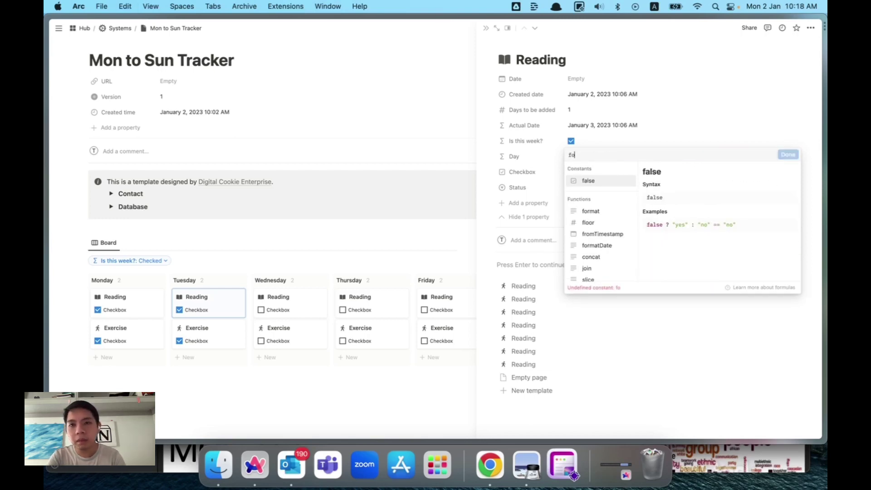
type("rmatDa")
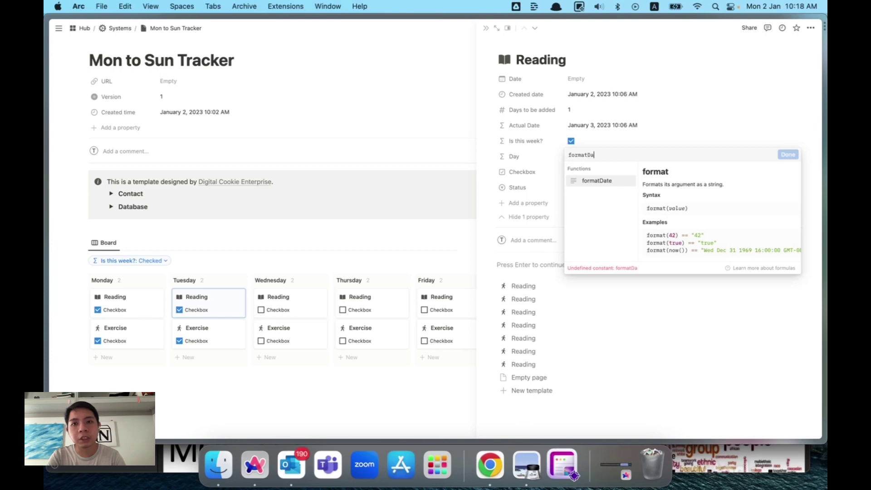
type("te(")
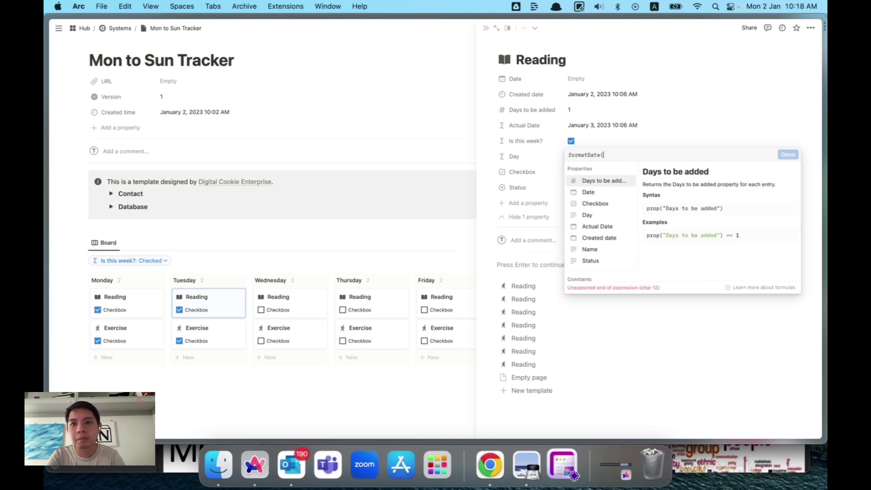
type("prop(\"Ac")
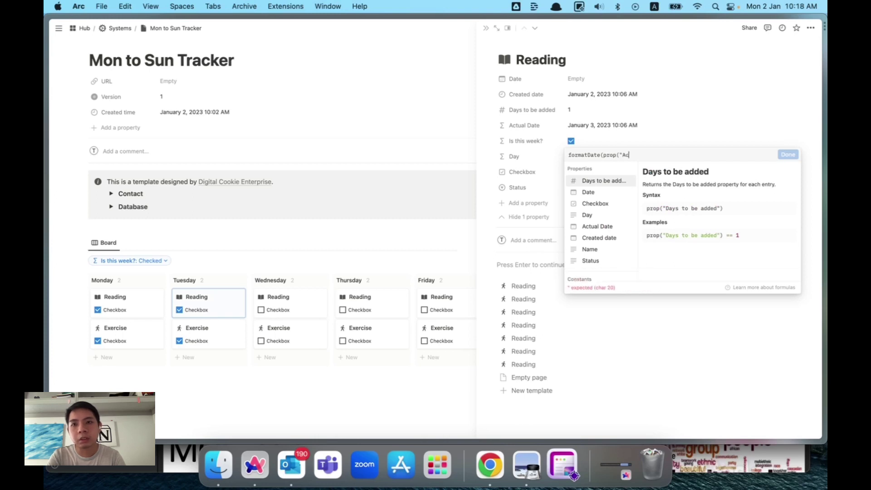
type("tual Date\"")
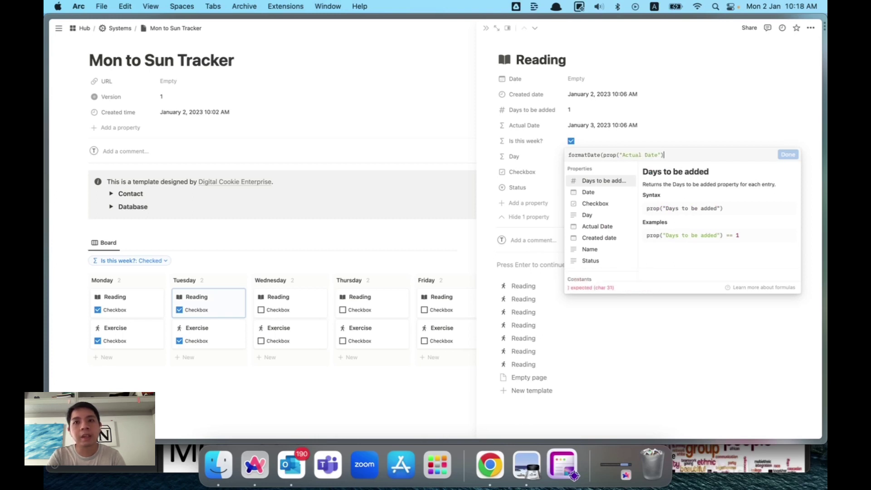
type("), \"")
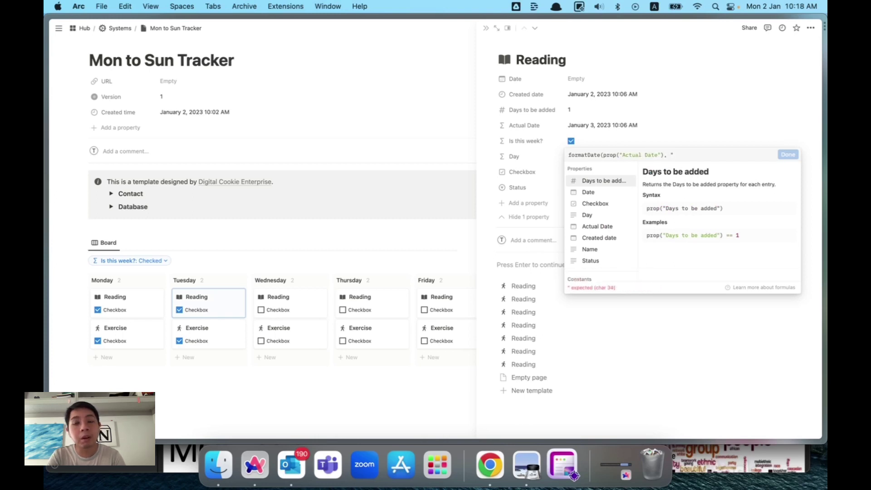
type("ww\")")
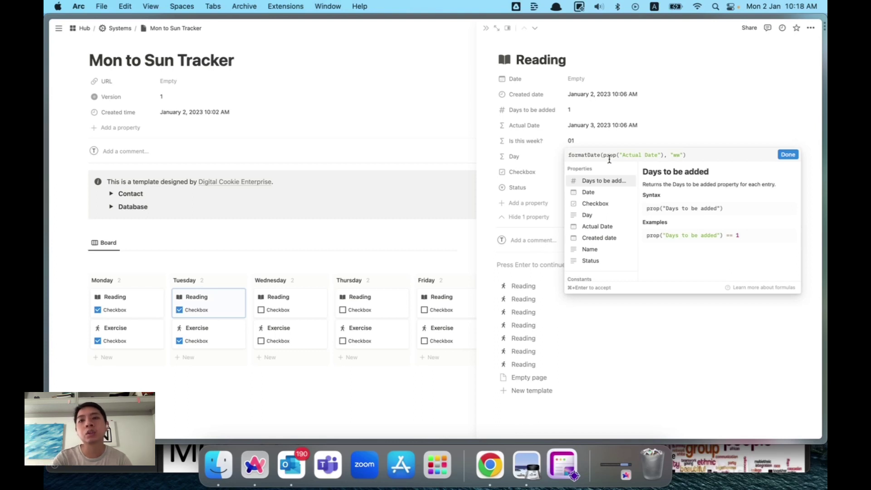
Change the formula to formatDate(now(), "ww") == the Actual Date week expression and save.
key("super+a")
key("super+c")
key("BackSpace")
type("format")
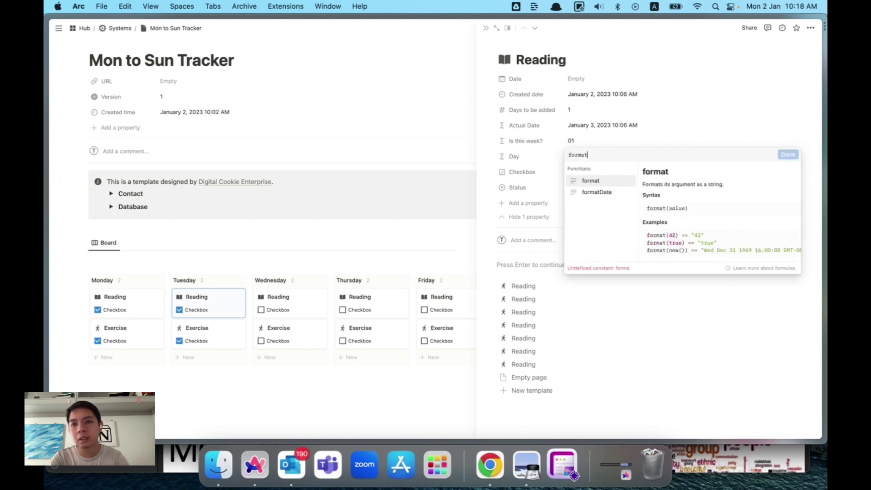
type("Date(now()")
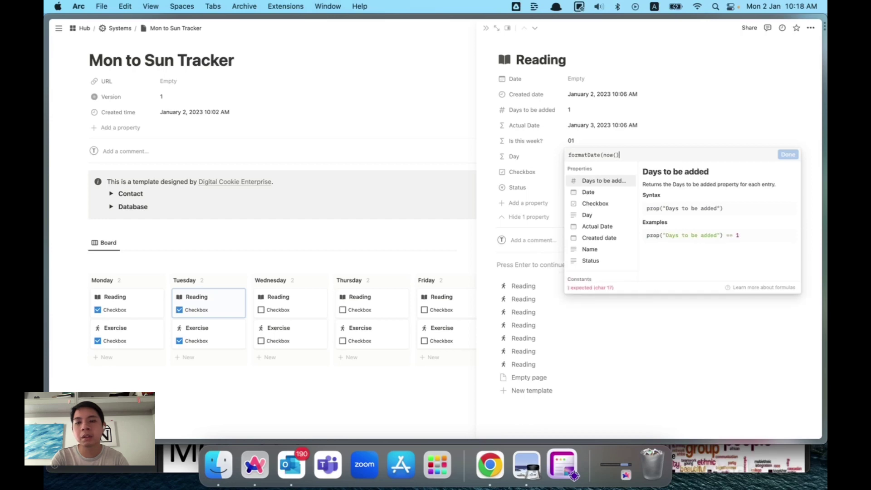
type(", ")
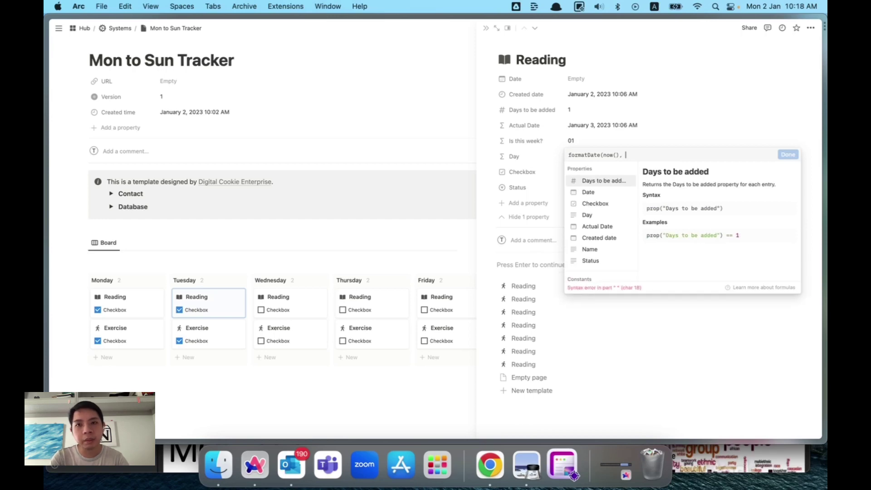
type("\"ww\"")
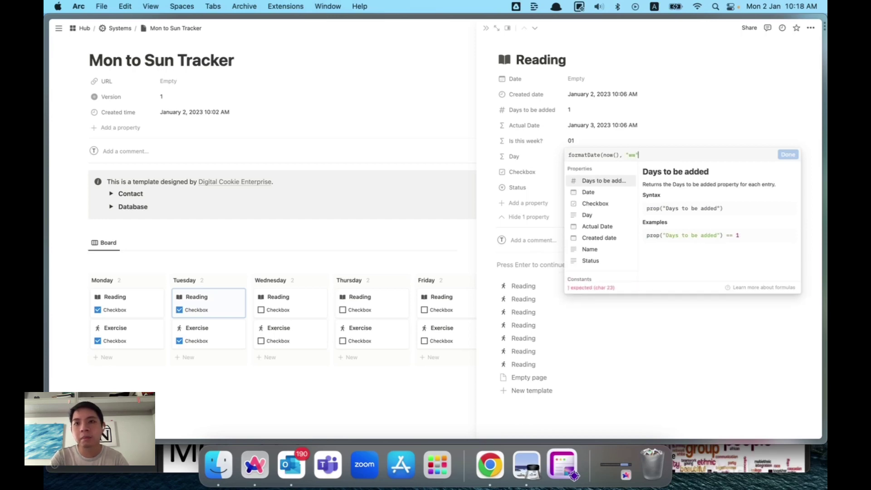
type(")")
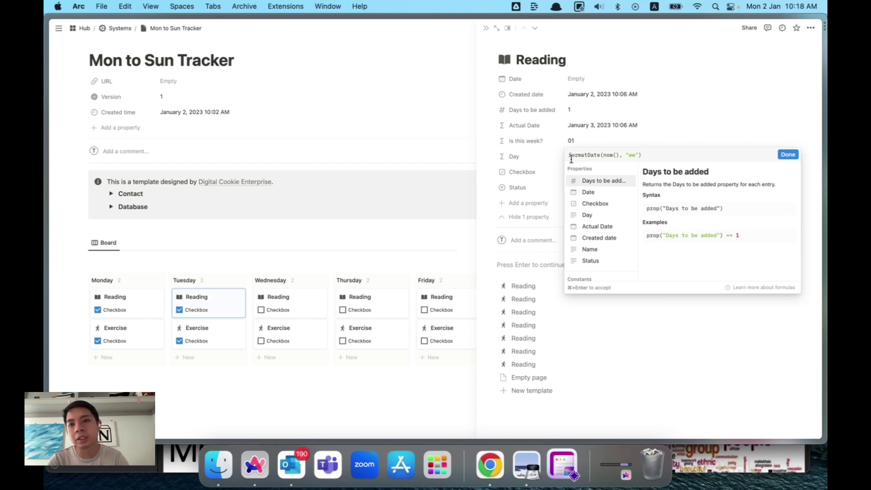
type("==")
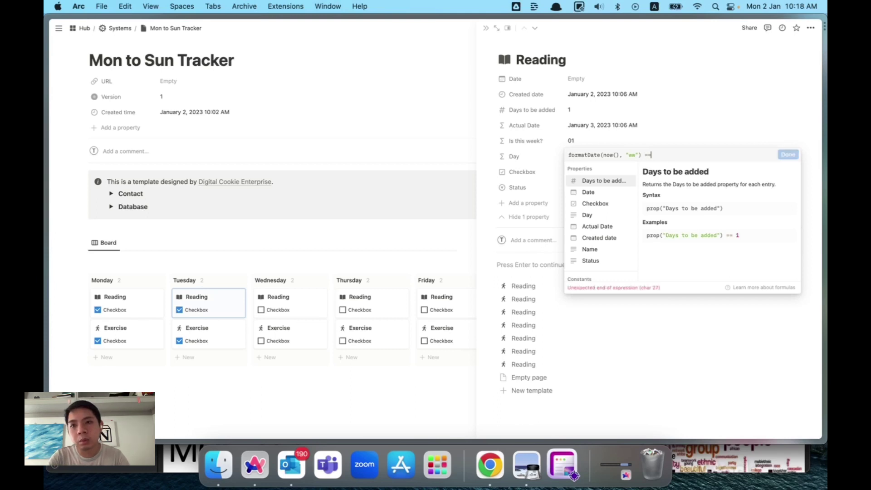
key("super+v")
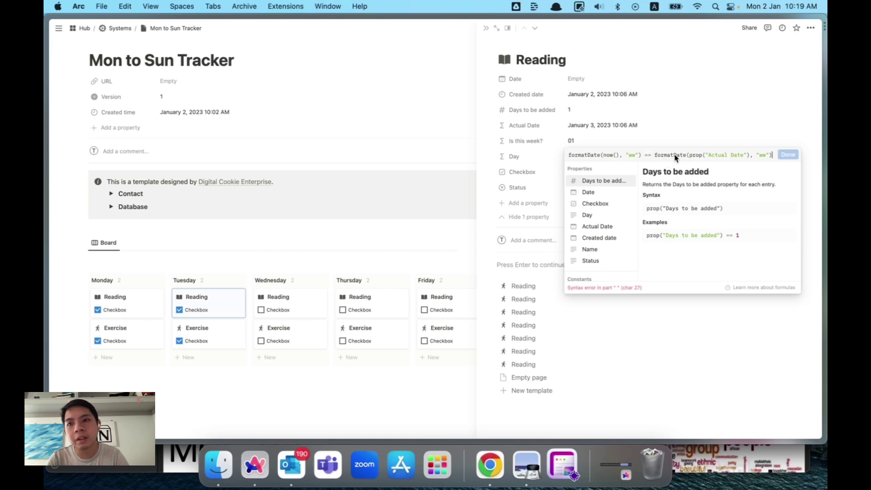
left_click(794, 157)
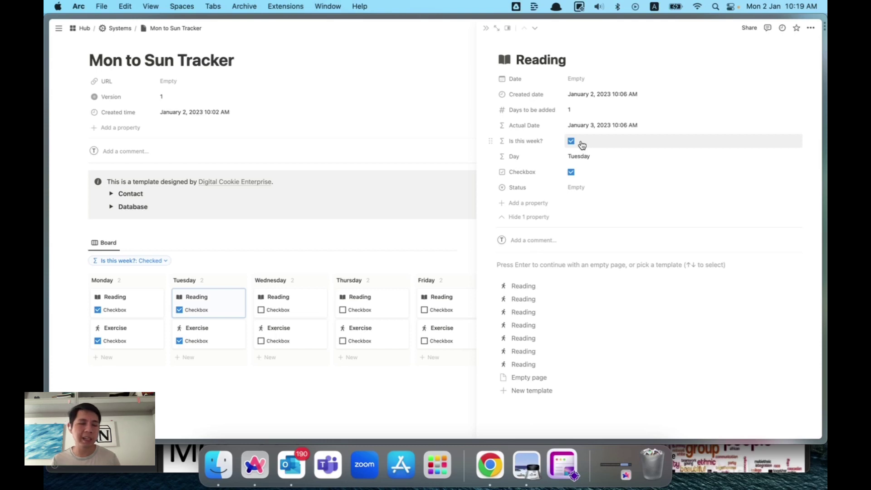
left_click(579, 86)
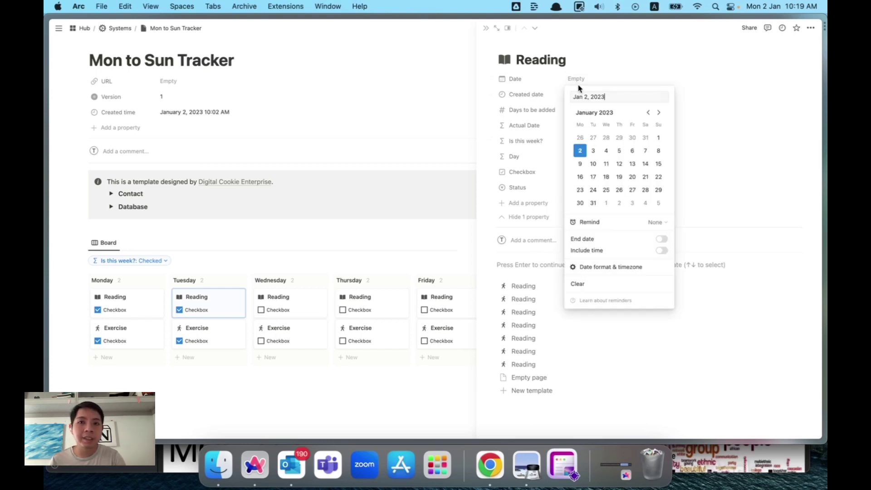
left_click(580, 164)
left_click(547, 163)
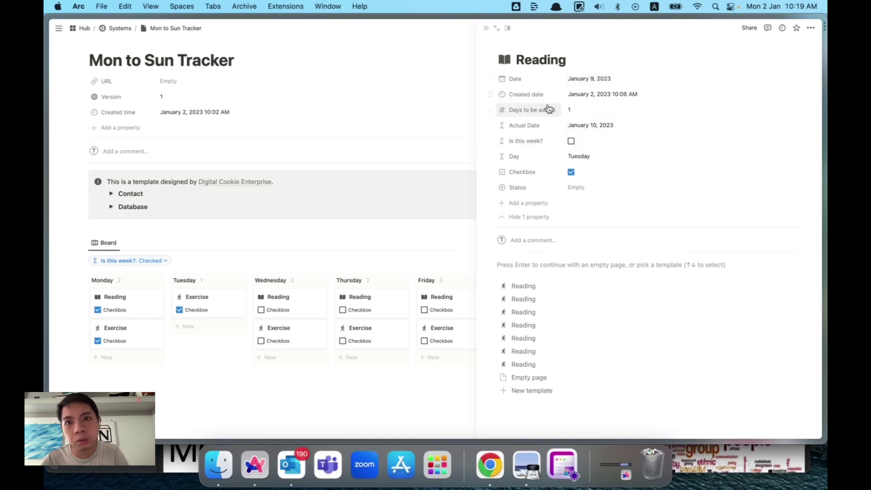
left_click(573, 87)
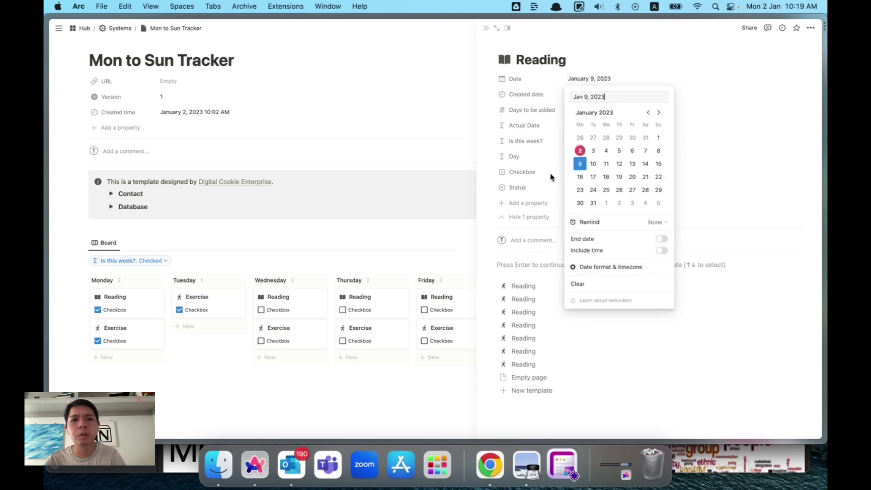
left_click(550, 185)
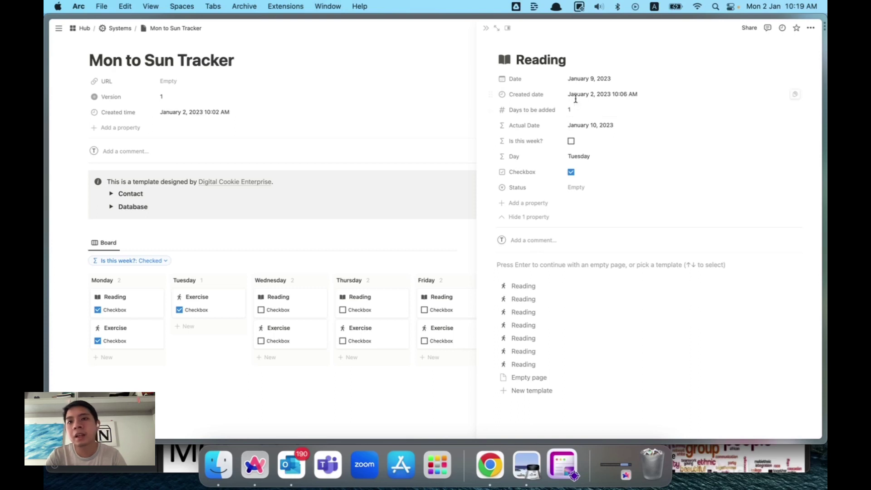
left_click(577, 84)
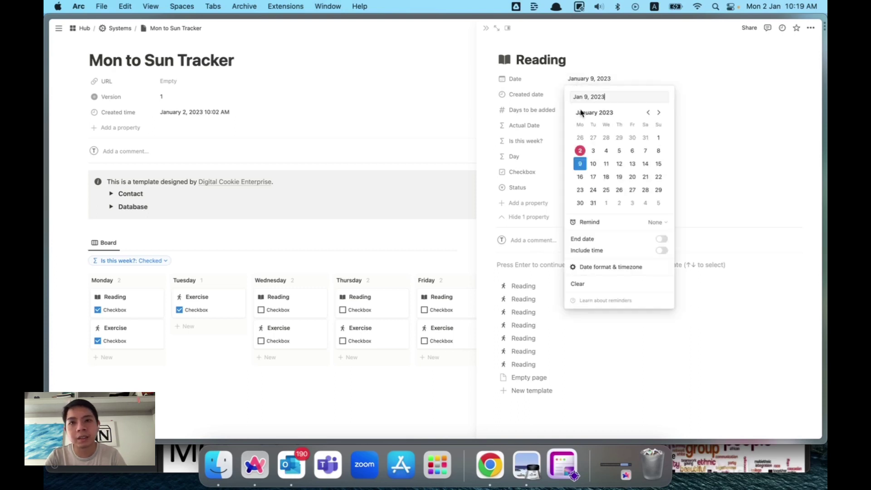
left_click(606, 164)
left_click(633, 164)
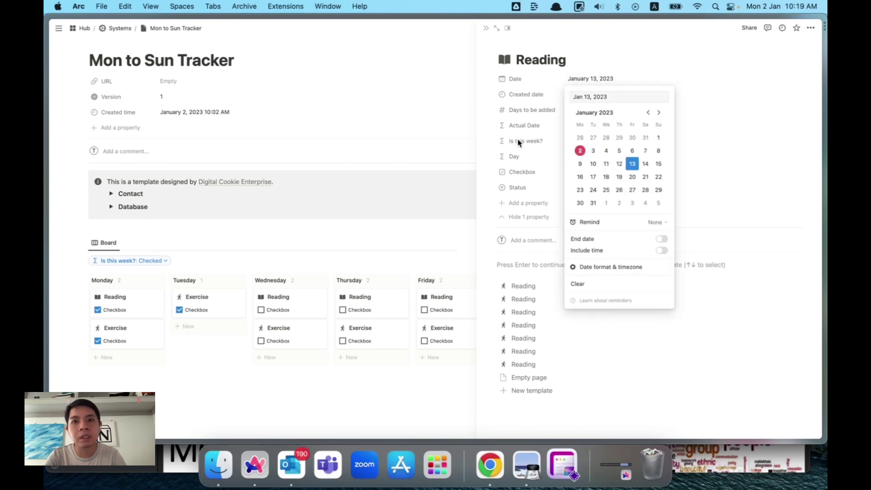
left_click(519, 143)
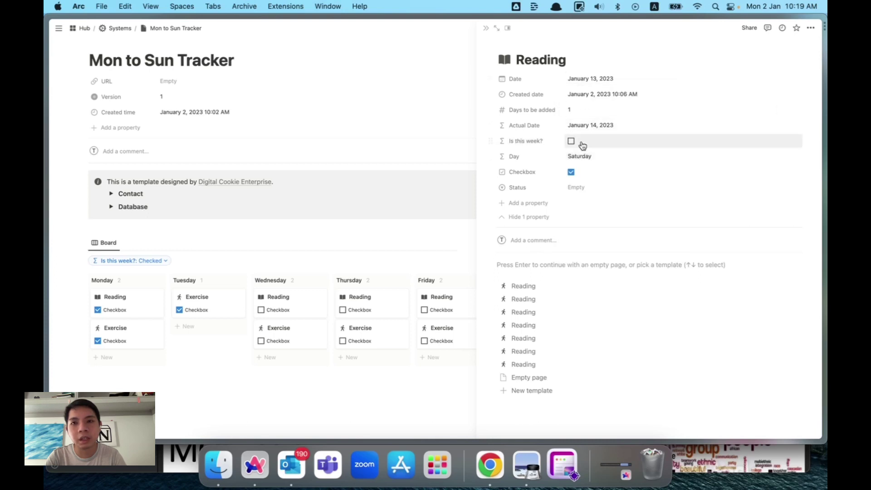
left_click(578, 80)
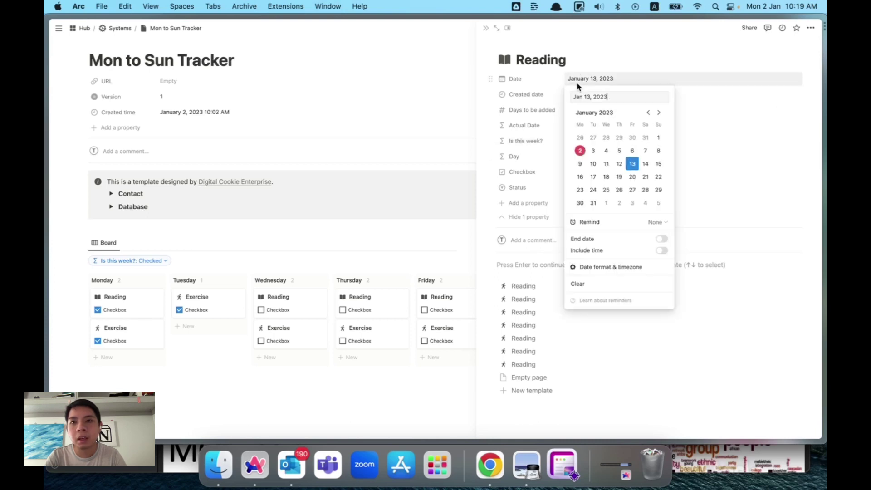
left_click(580, 165)
key("Escape")
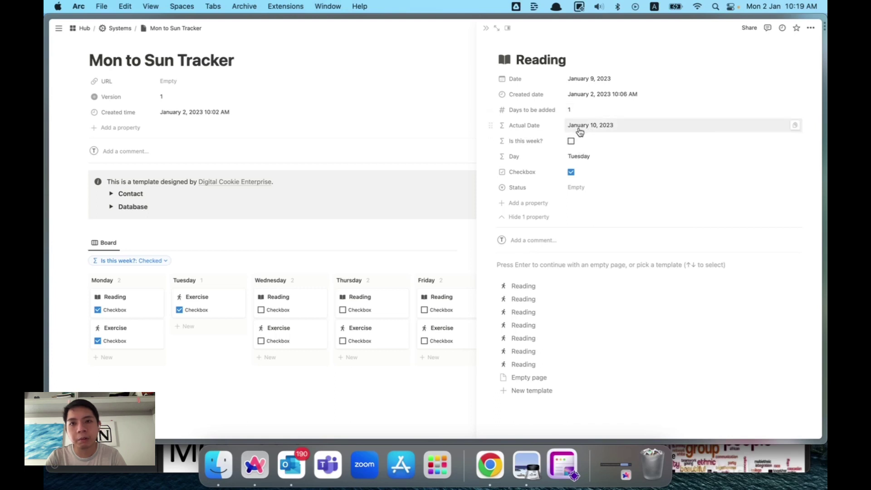
left_click(634, 80)
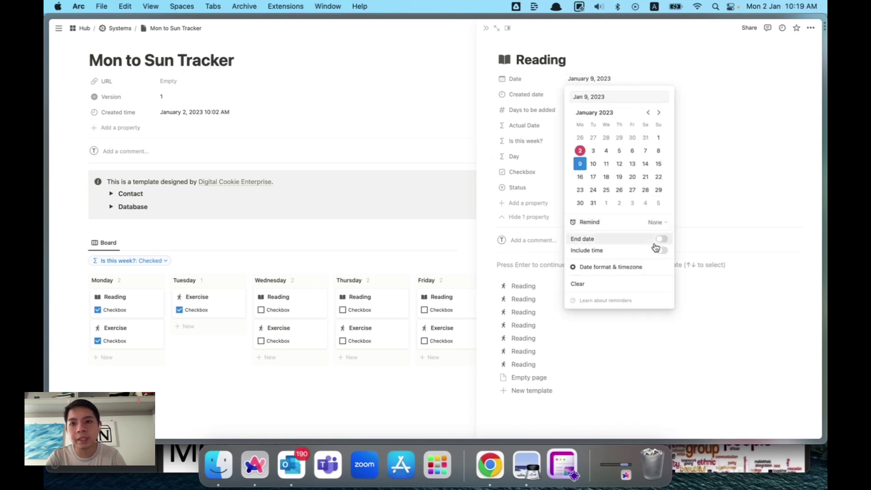
left_click(604, 284)
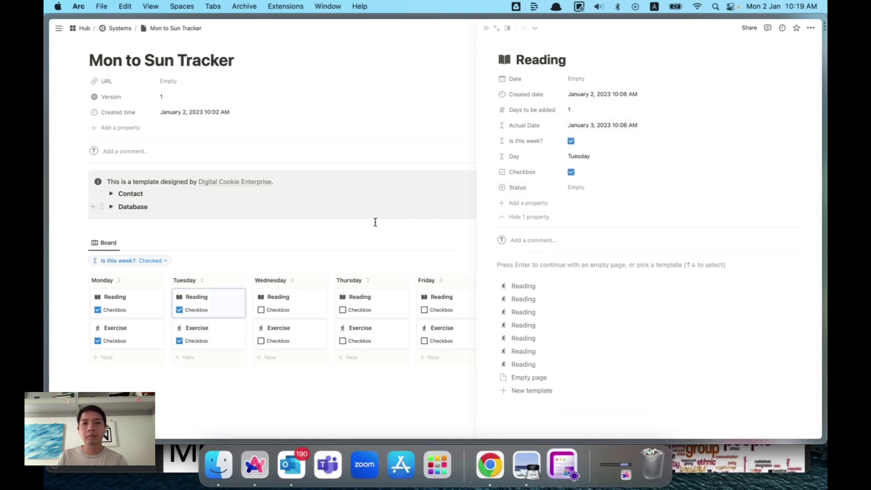
Close the side peek, hide the filter row, and glance over the database templates.
left_click(485, 29)
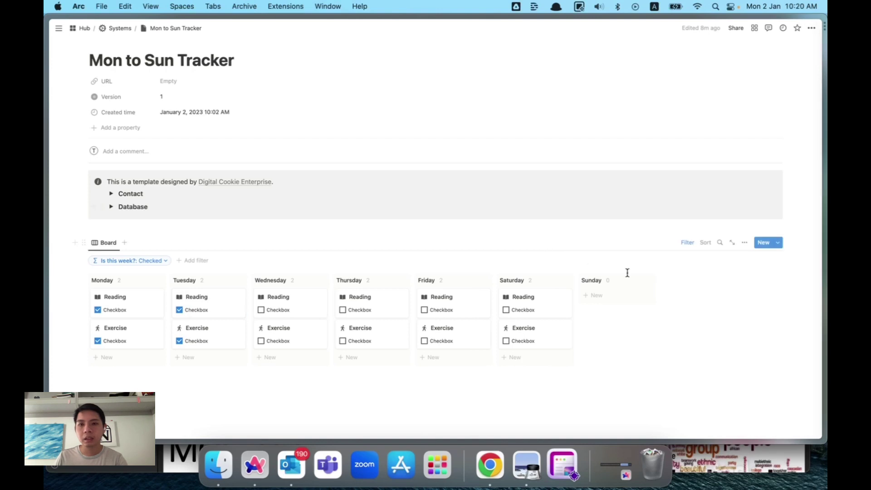
left_click(688, 249)
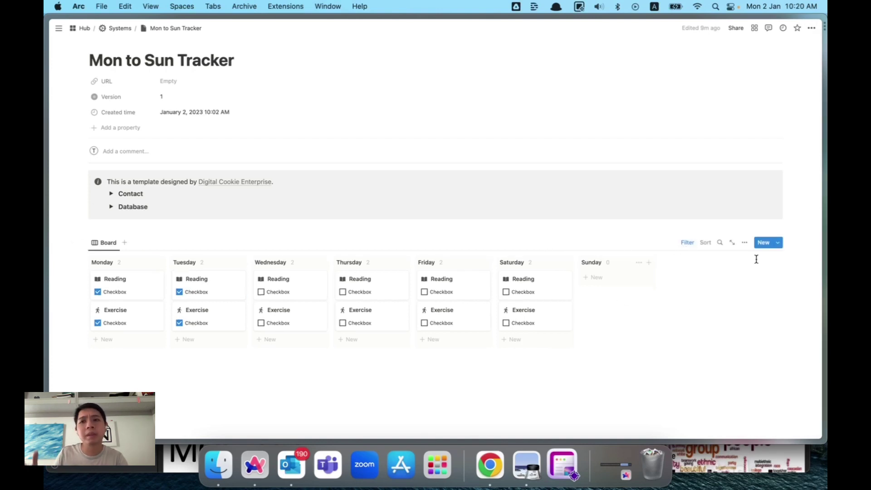
left_click(777, 244)
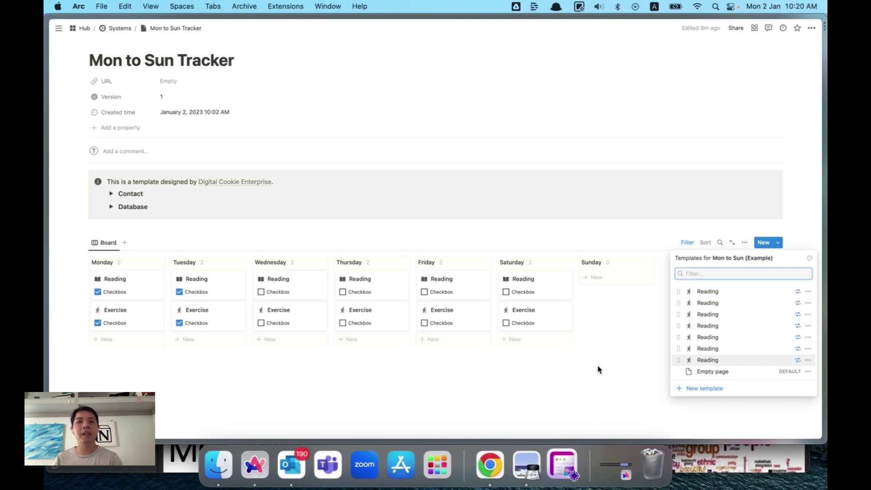
left_click(686, 247)
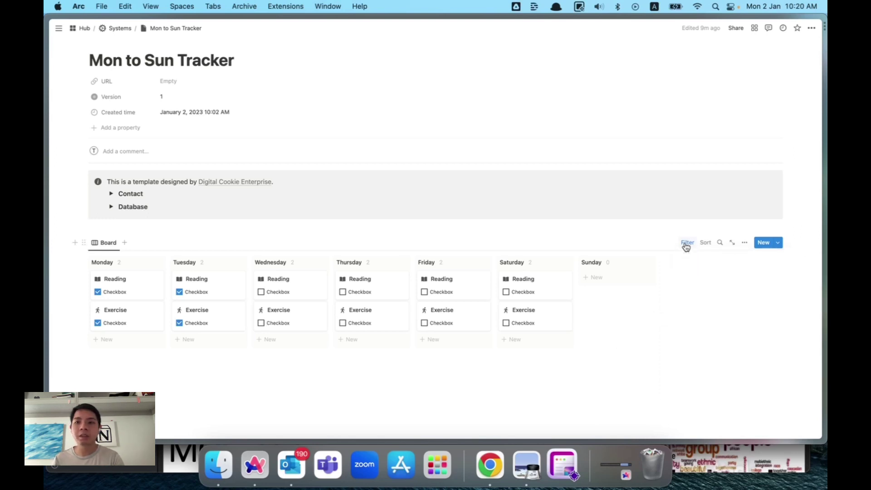
left_click(685, 245)
left_click(684, 244)
Check off Wednesday's Exercise and Reading and Thursday's Reading.
left_click(261, 322)
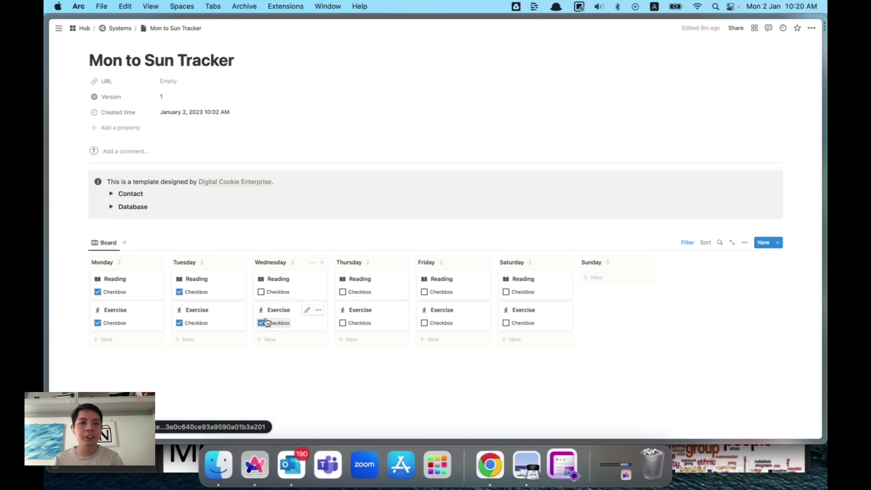
left_click(261, 292)
left_click(343, 292)
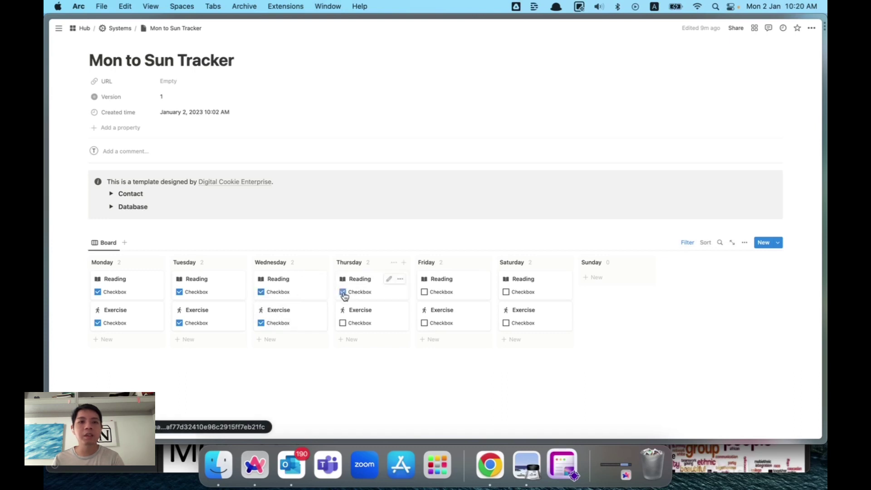